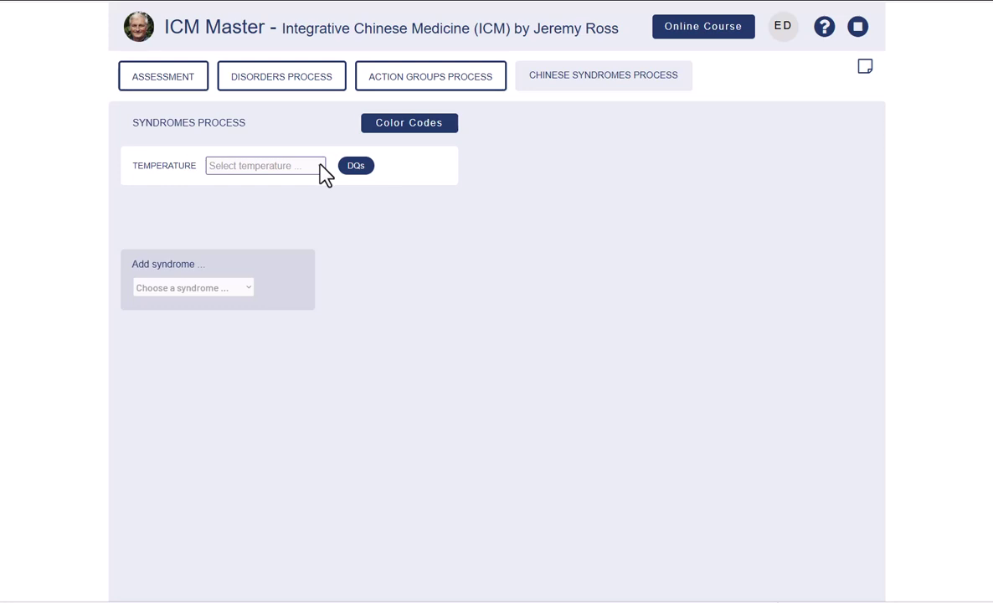
- Check the differential questions for temperature, and set the temperature to hot
{"action": "left_click", "coordinate": [321, 166]}
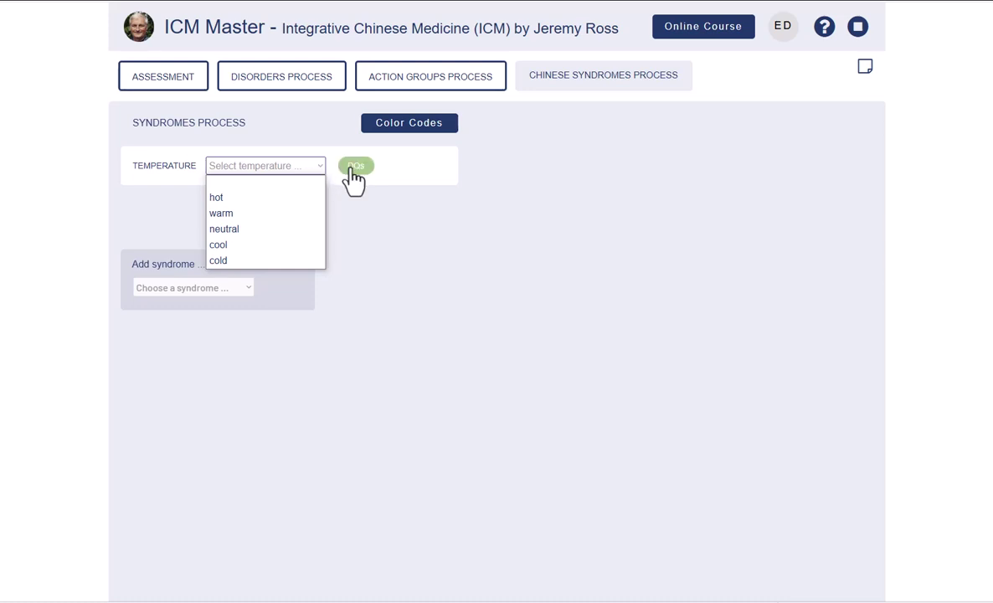
{"action": "left_click", "coordinate": [352, 168]}
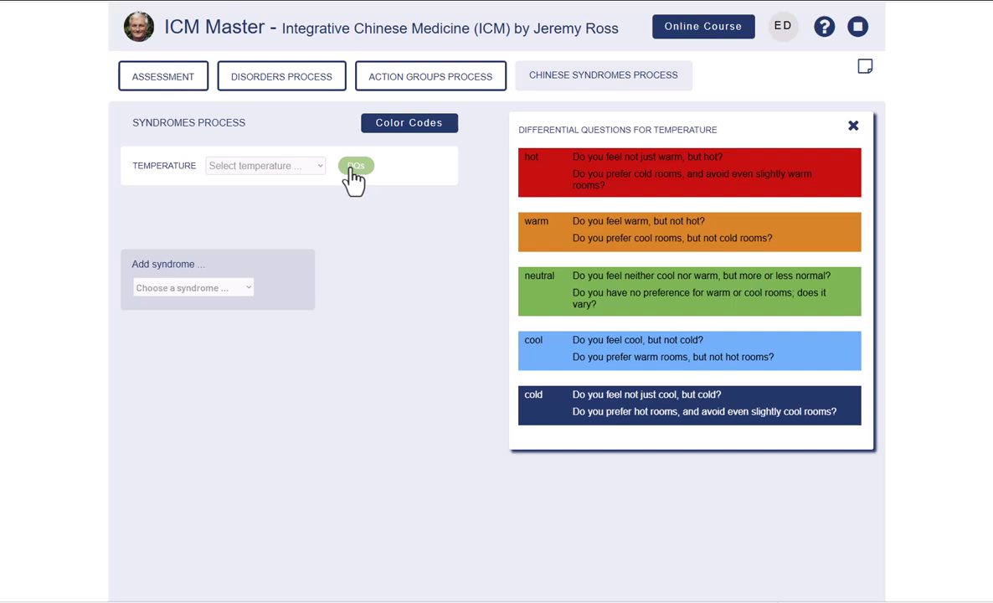
{"action": "left_click", "coordinate": [848, 134]}
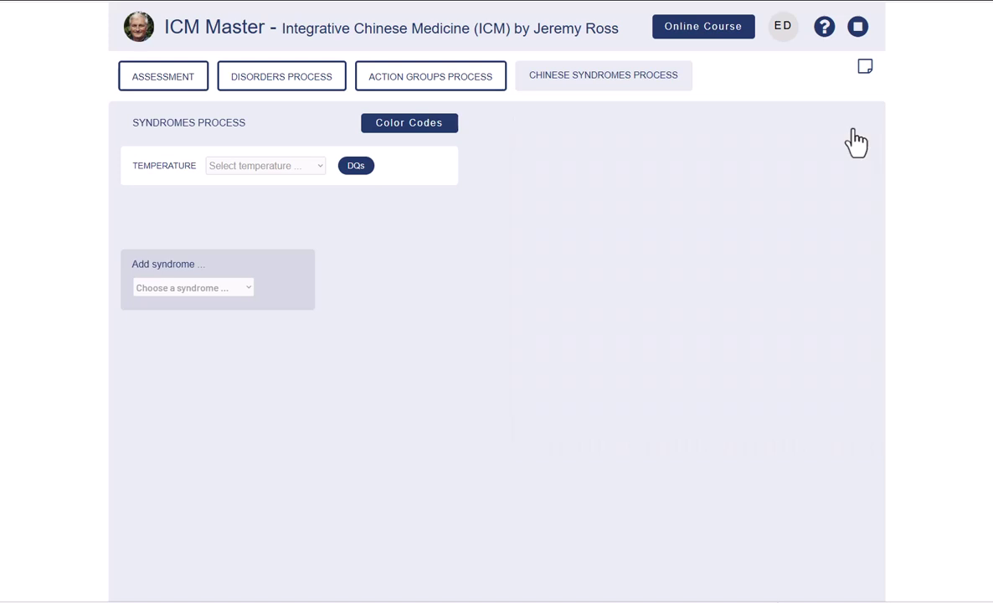
{"action": "left_click", "coordinate": [319, 167]}
{"action": "left_click", "coordinate": [251, 198]}
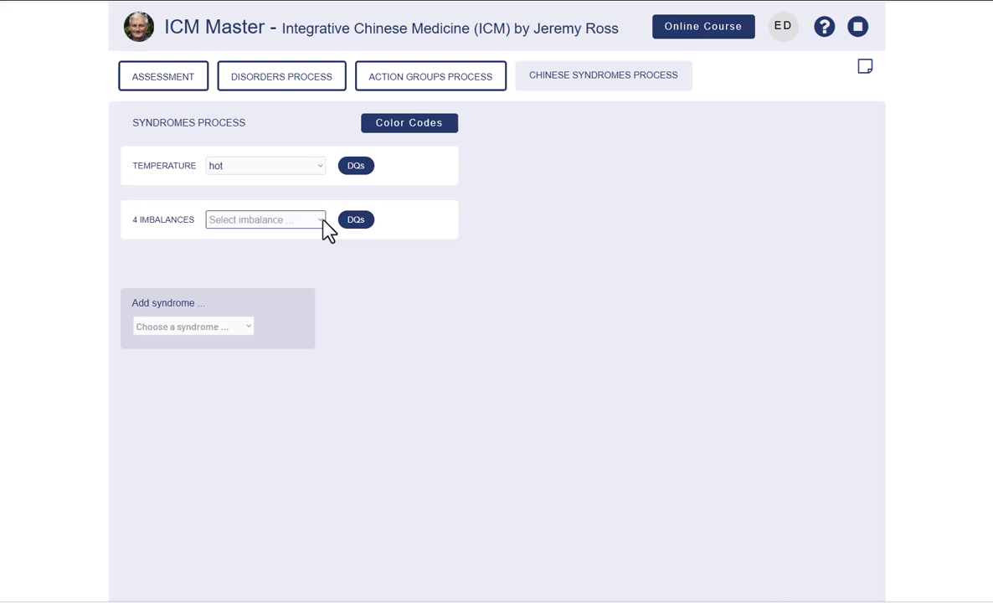
- Check the differential questions for the 4 imbalances, and set the imbalance to Deficiency
{"action": "left_click", "coordinate": [324, 223]}
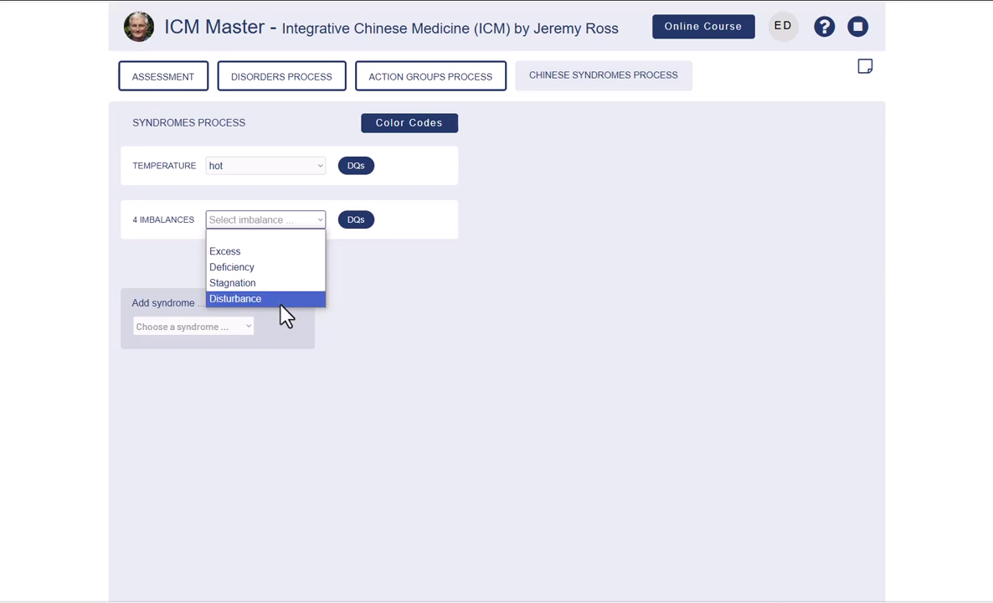
{"action": "left_click", "coordinate": [356, 222]}
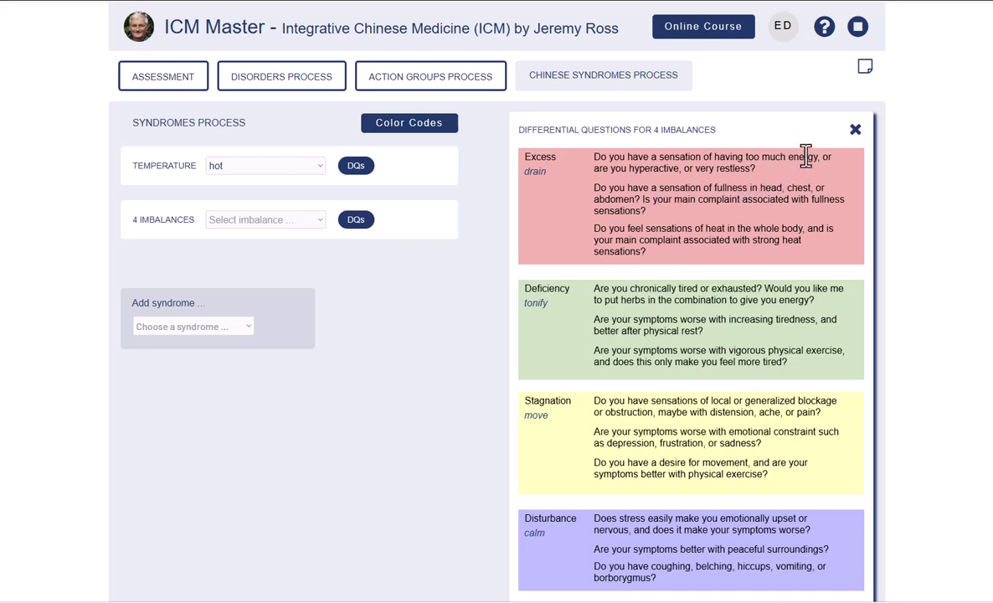
{"action": "left_click", "coordinate": [855, 132]}
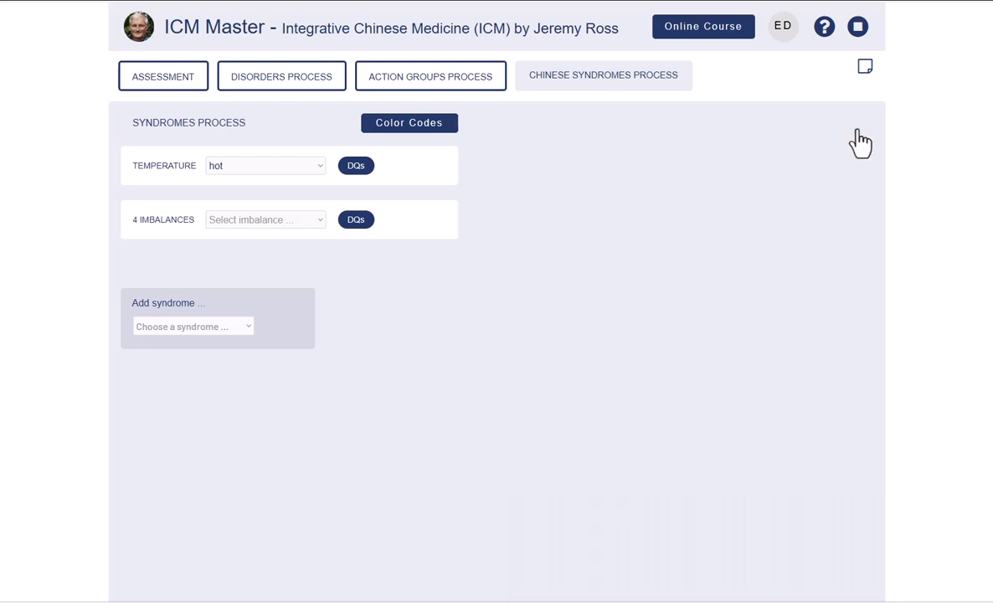
{"action": "left_click", "coordinate": [319, 221]}
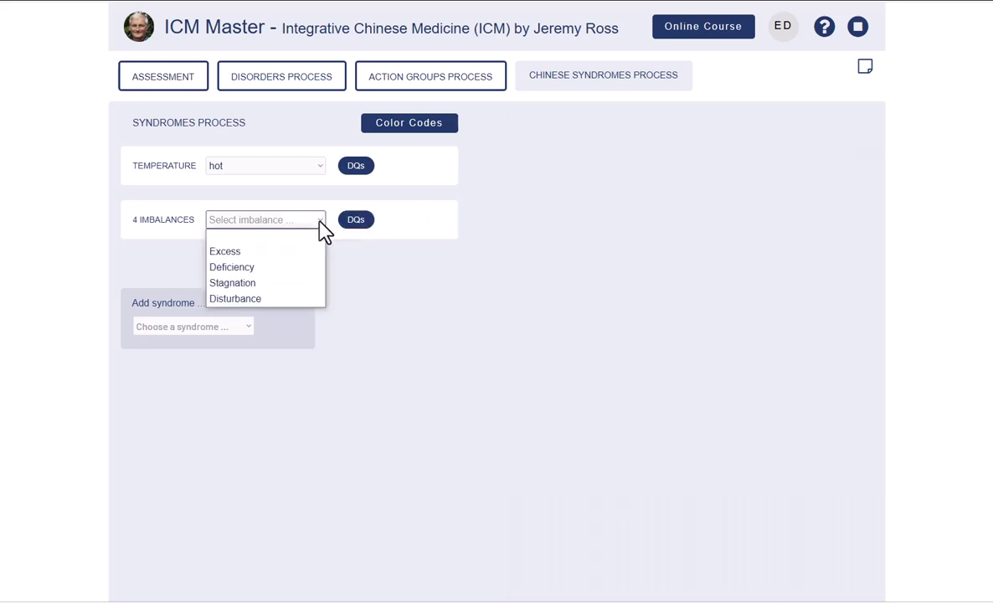
{"action": "left_click", "coordinate": [306, 267]}
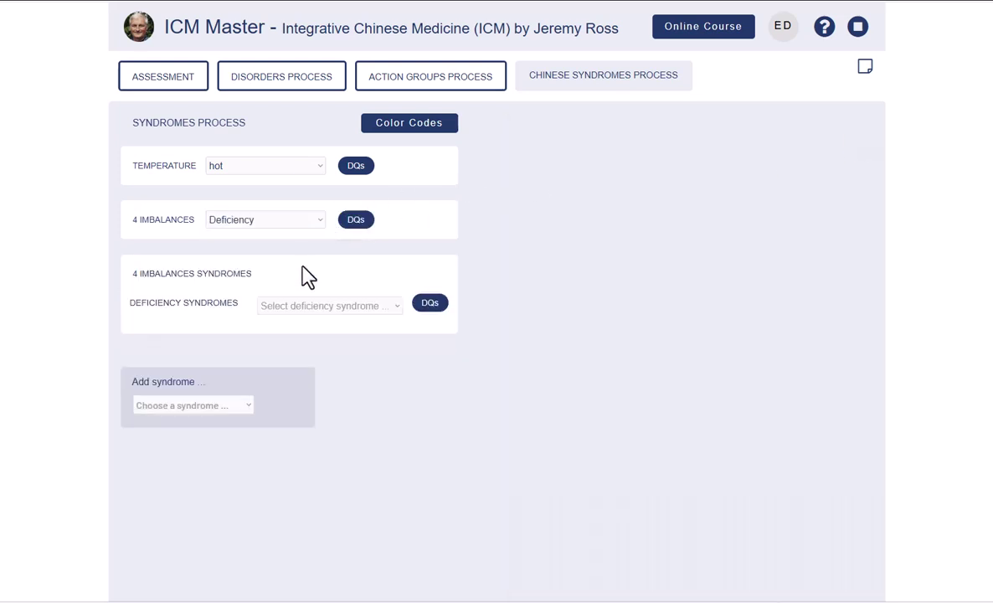
- Check the differential questions for deficiency syndromes, and choose Fluid Deficiency as the deficiency syndrome
{"action": "left_click", "coordinate": [397, 308]}
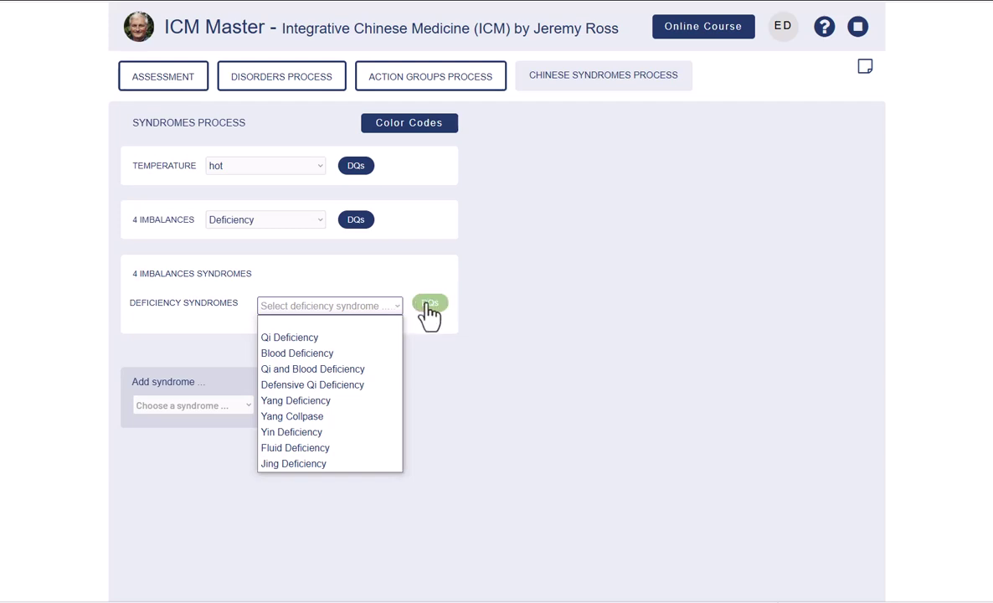
{"action": "left_click", "coordinate": [429, 306]}
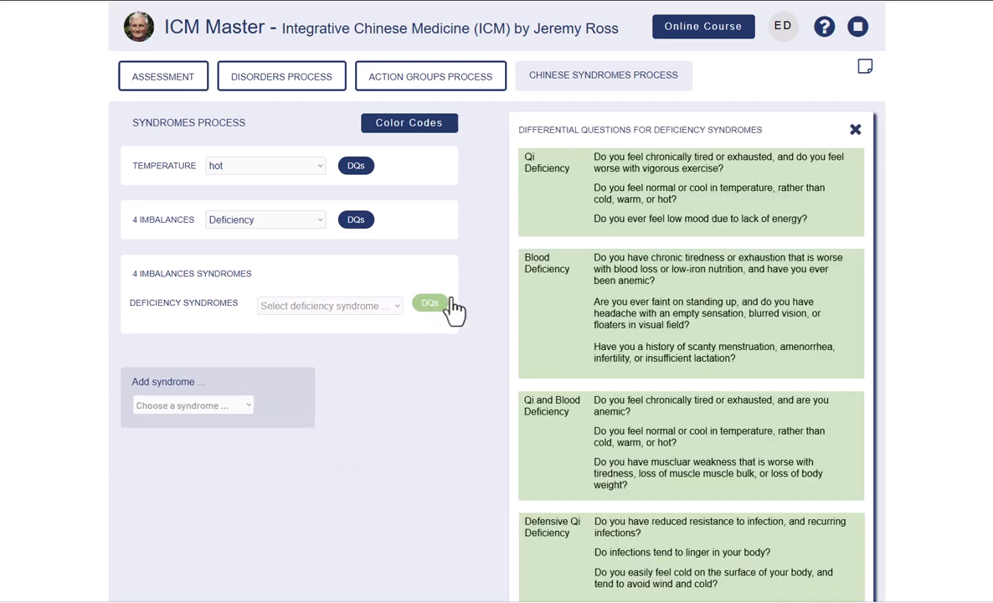
{"action": "left_click", "coordinate": [856, 134]}
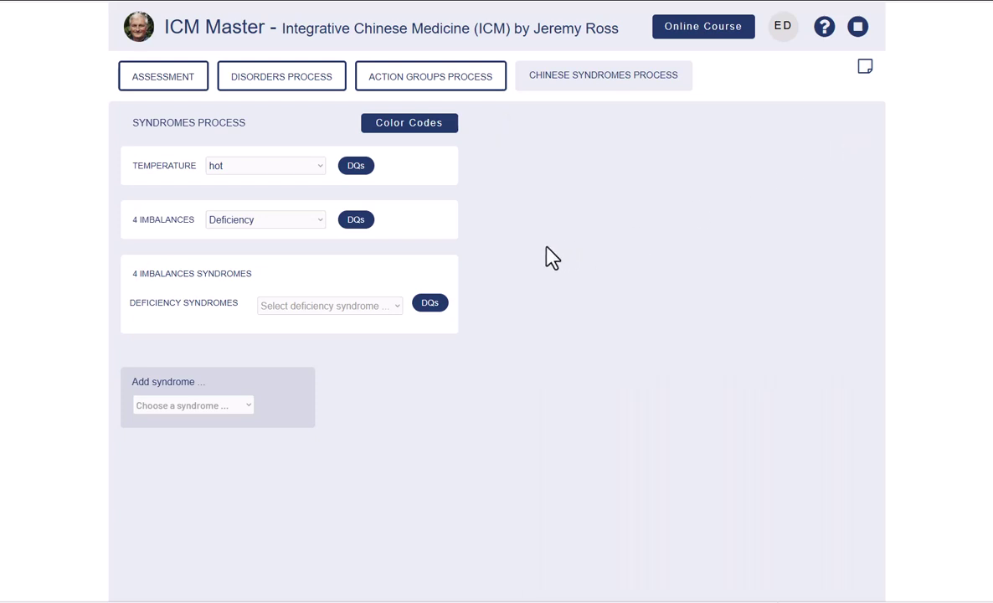
{"action": "left_click", "coordinate": [398, 307]}
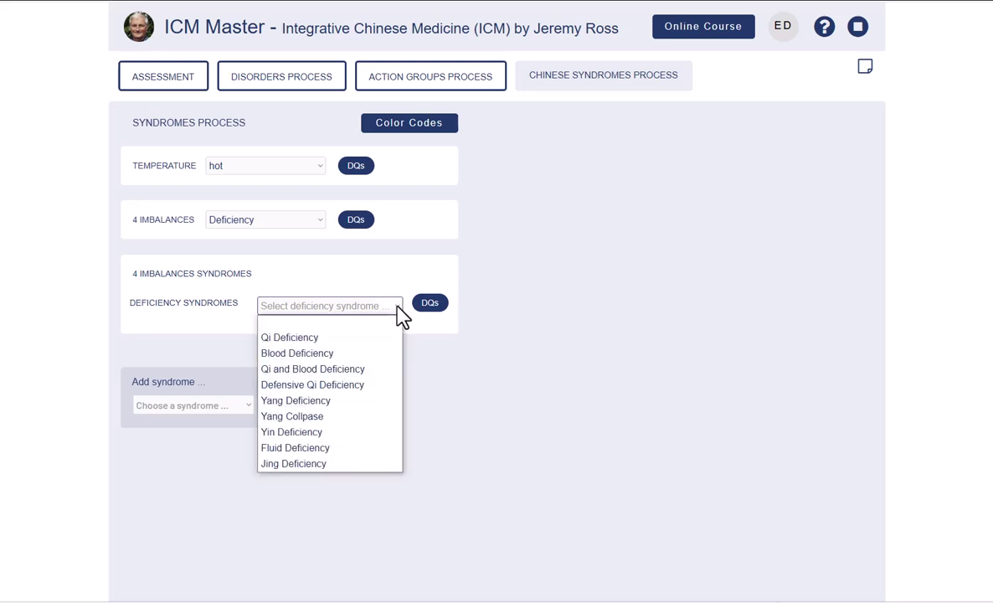
{"action": "left_click", "coordinate": [369, 454]}
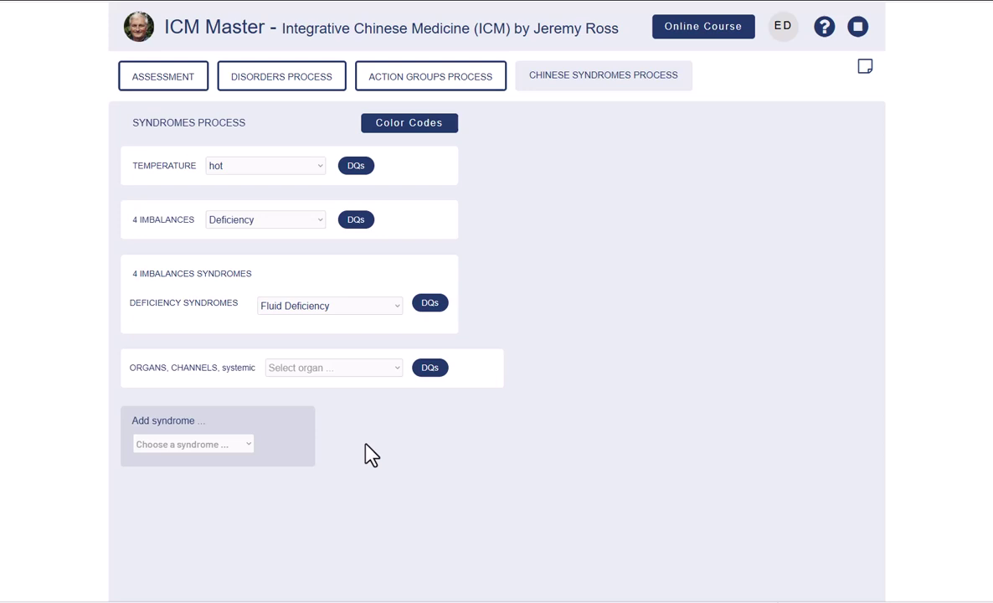
- Add the syndrome for the Lung organ and mark LU Dryness (LU Fluids Deficiency) as selected
{"action": "left_click", "coordinate": [401, 372]}
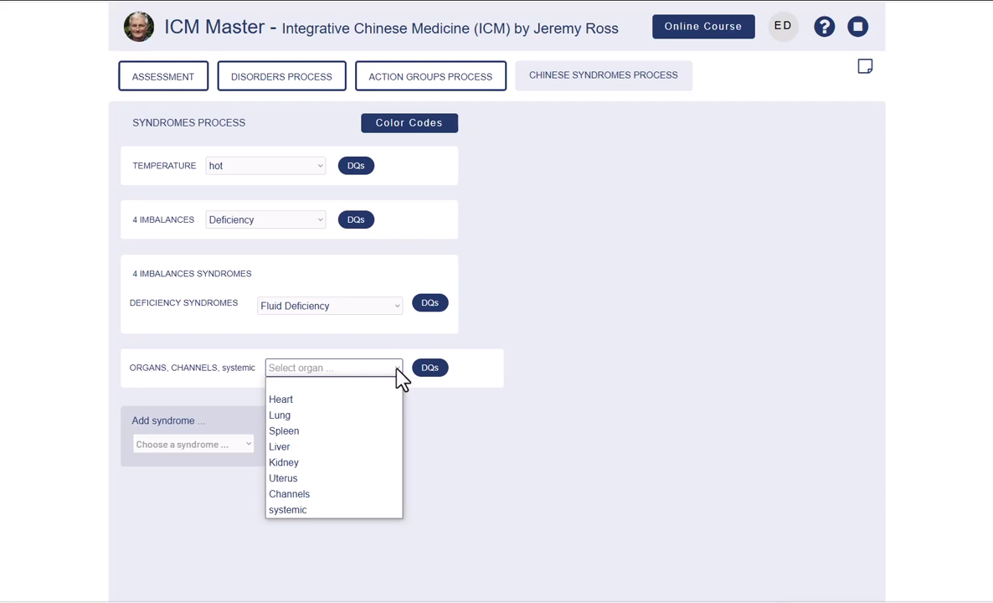
{"action": "left_click", "coordinate": [357, 424]}
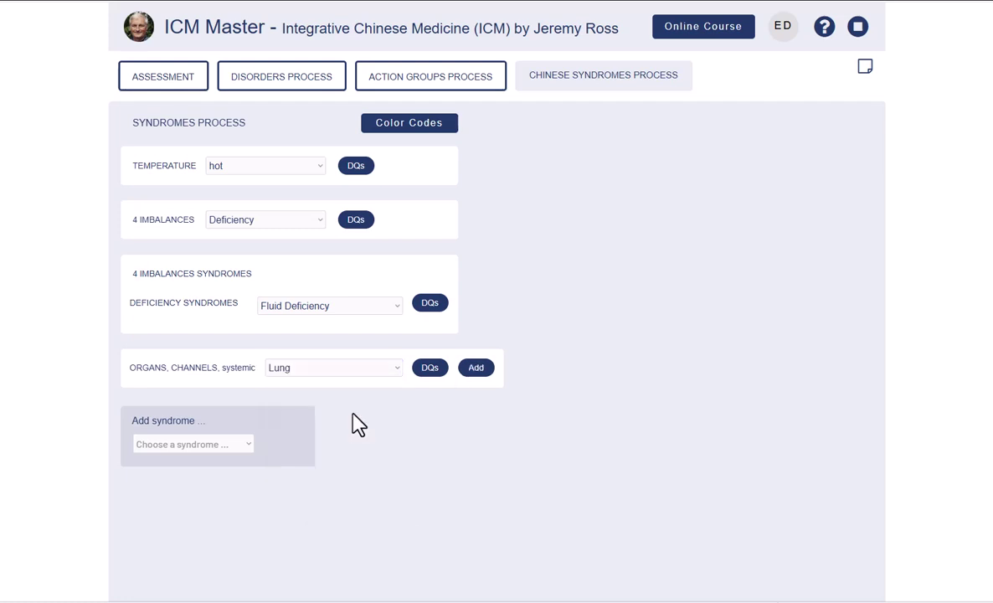
{"action": "left_click", "coordinate": [476, 369]}
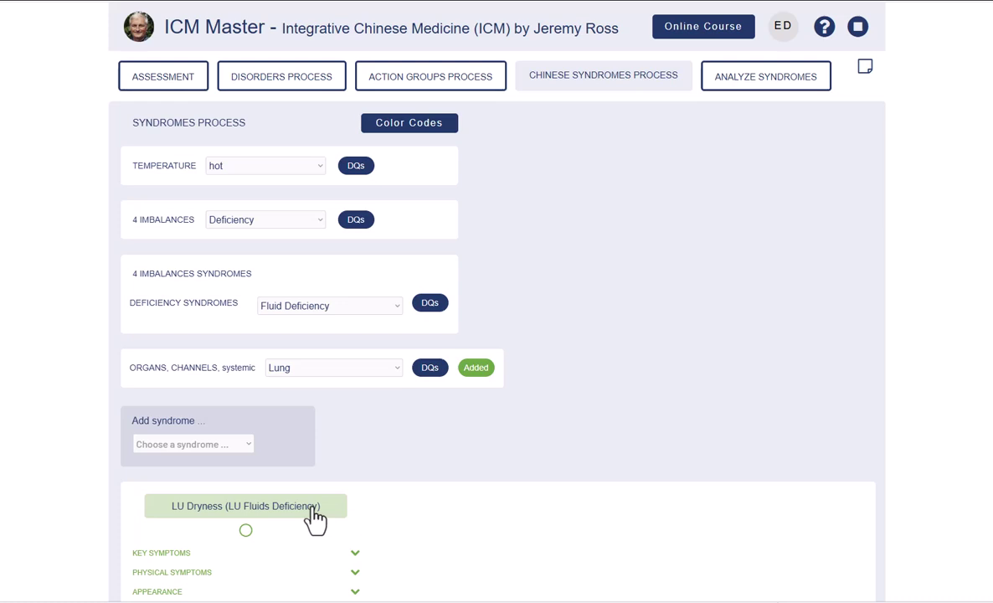
{"action": "left_click", "coordinate": [245, 531]}
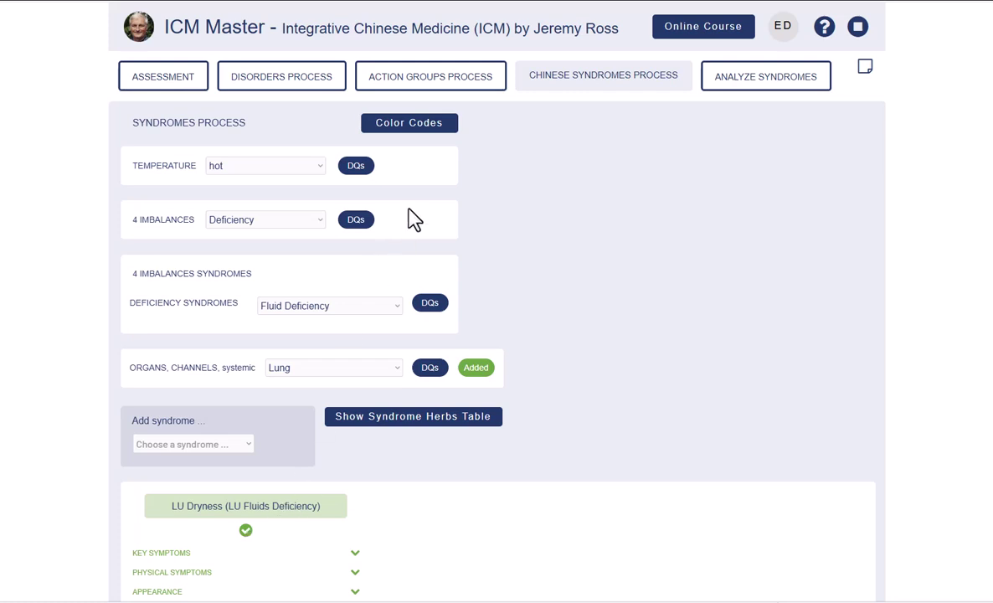
- View the color codes legend and the information sheet for the LU Dryness syndrome, closing each one
{"action": "left_click", "coordinate": [428, 132]}
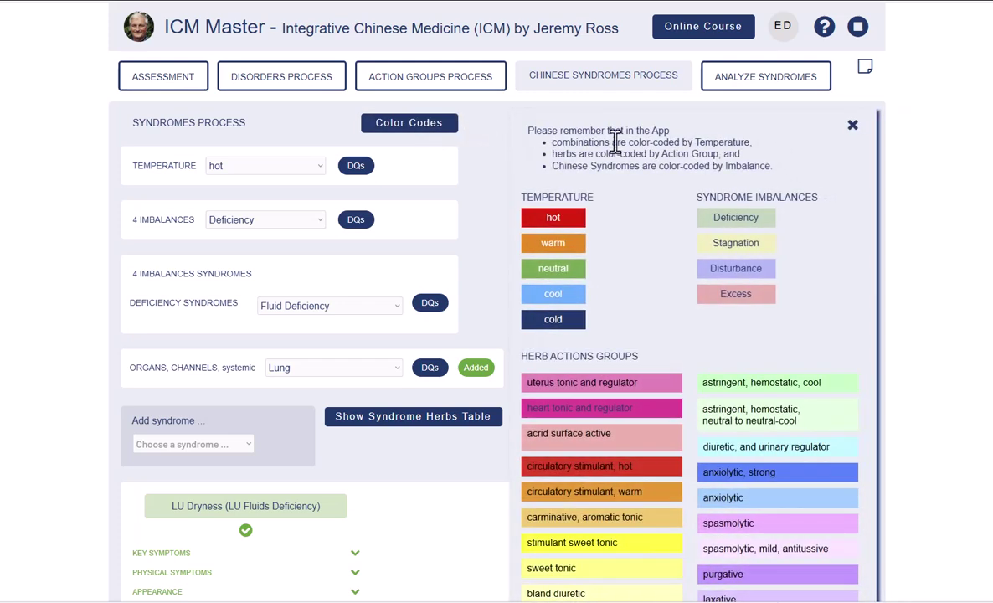
{"action": "left_click", "coordinate": [852, 126]}
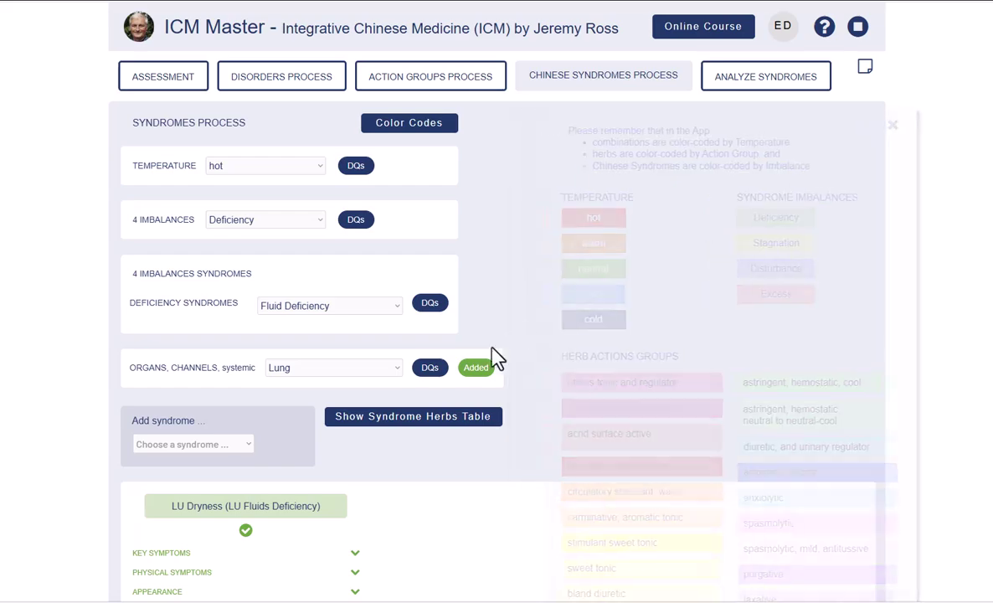
{"action": "left_click", "coordinate": [325, 509]}
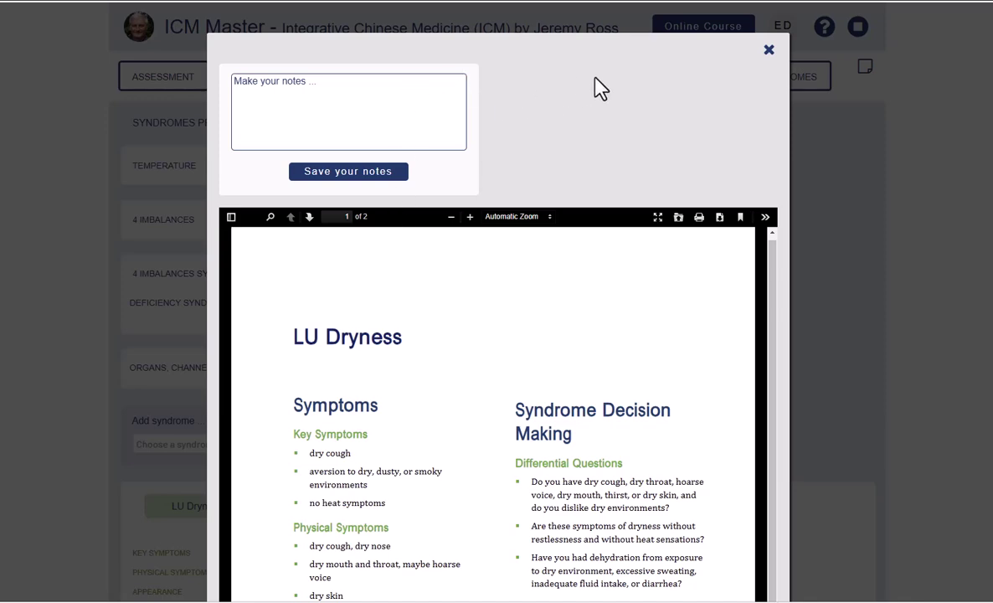
{"action": "left_click", "coordinate": [768, 50]}
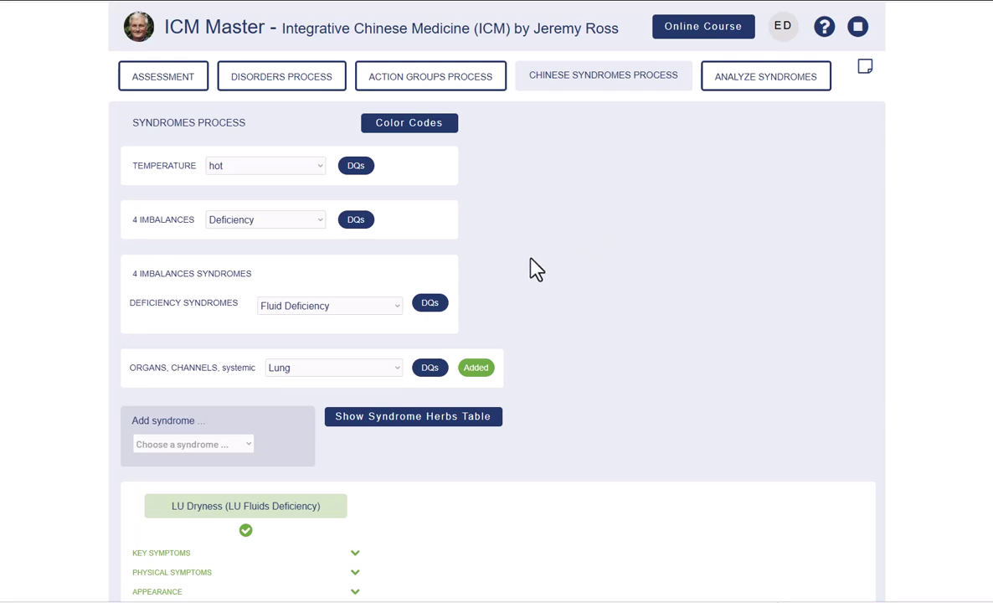
- Change the deficiency syndrome to Yin Deficiency and add it for the Lung to the syndrome comparison
{"action": "left_click", "coordinate": [395, 306]}
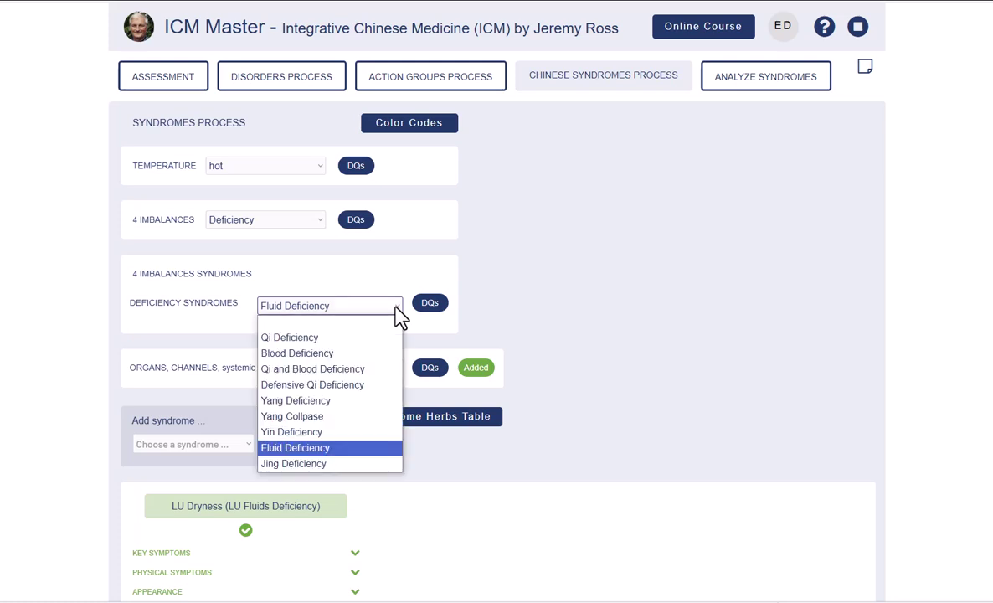
{"action": "left_click", "coordinate": [372, 432]}
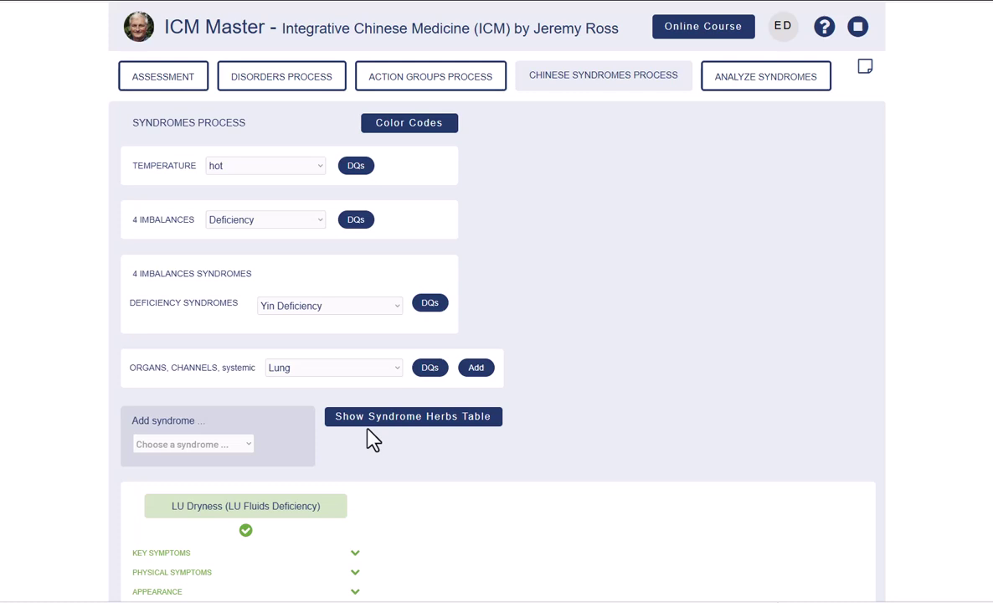
{"action": "left_click", "coordinate": [474, 371]}
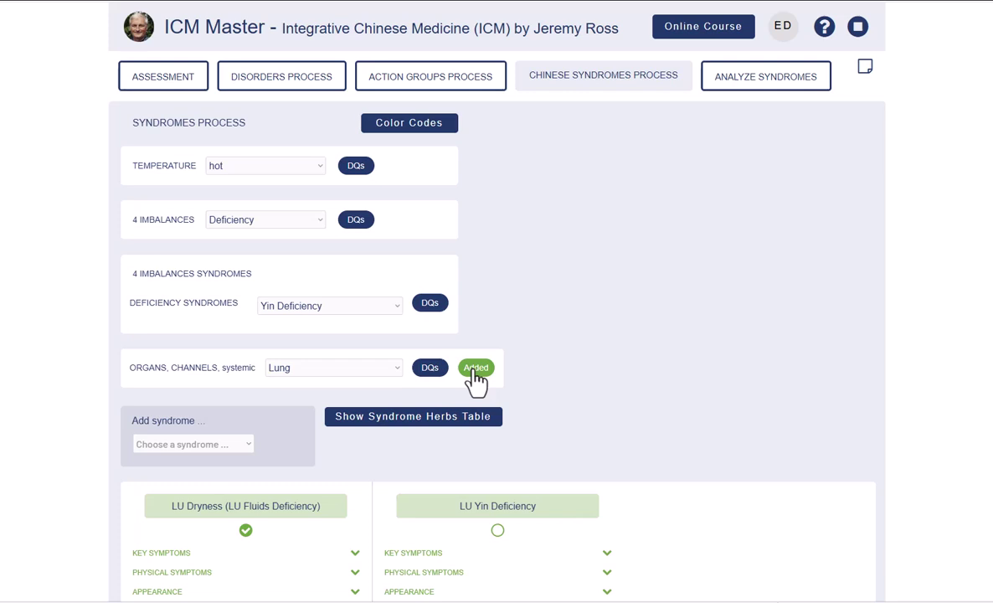
- Choose KI Yin Deficiency as an additional syndrome from the full list of syndromes
{"action": "scroll", "coordinate": [475, 378], "scroll_direction": "down", "scroll_amount": 1}
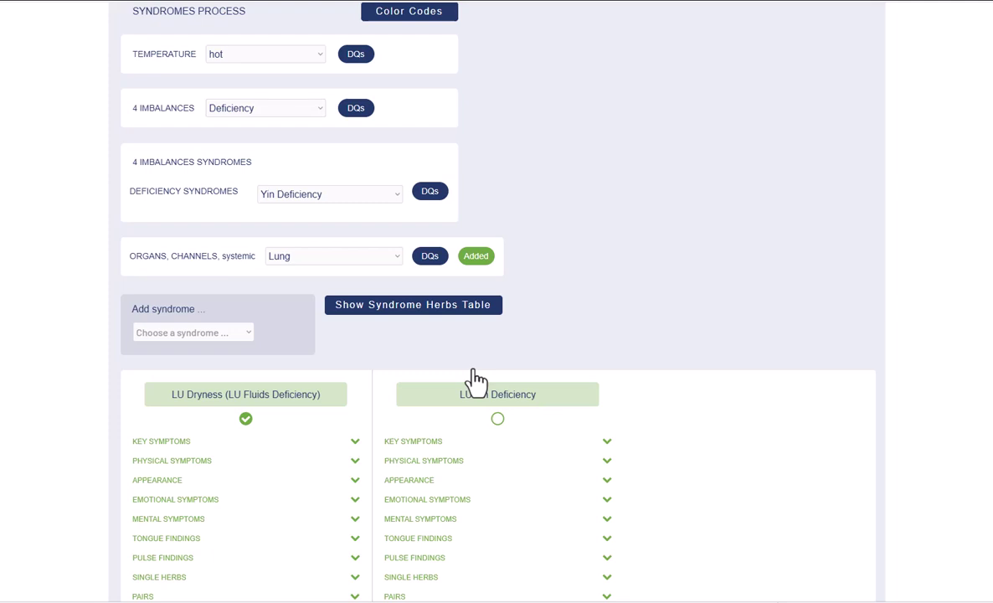
{"action": "left_click", "coordinate": [214, 334]}
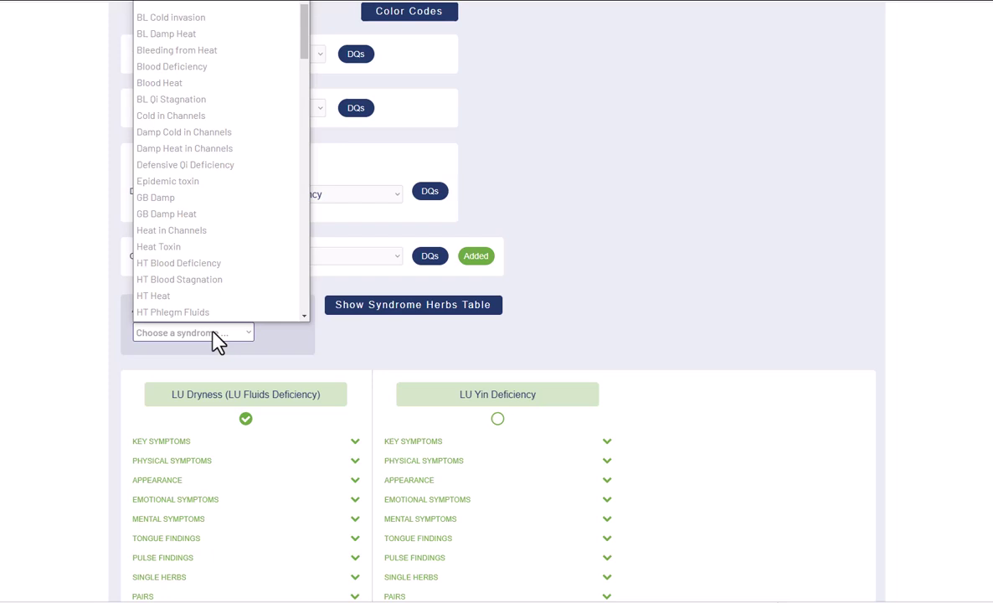
{"action": "key", "text": "k"}
{"action": "key", "text": "i"}
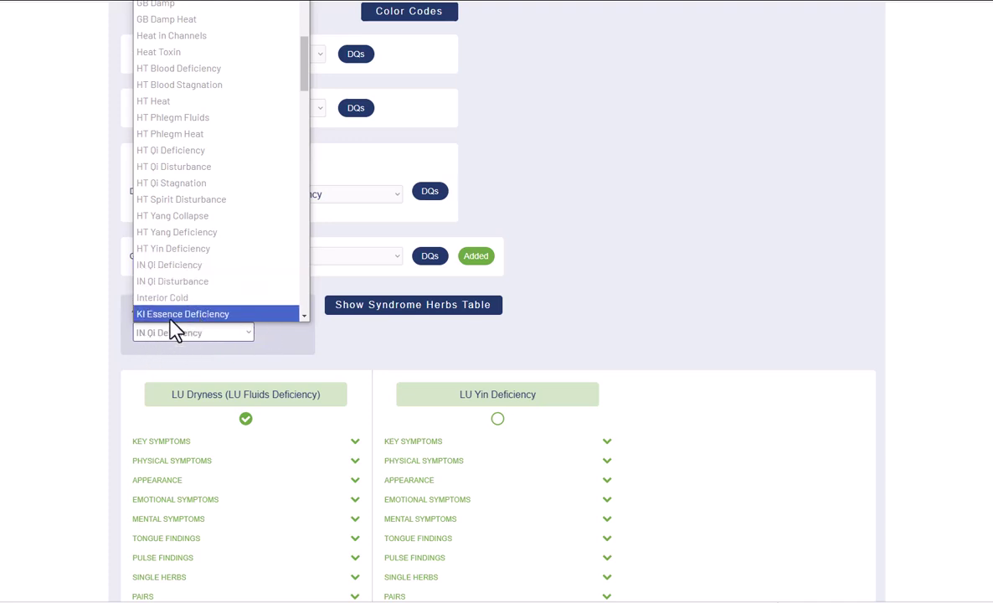
{"action": "left_click", "coordinate": [304, 317]}
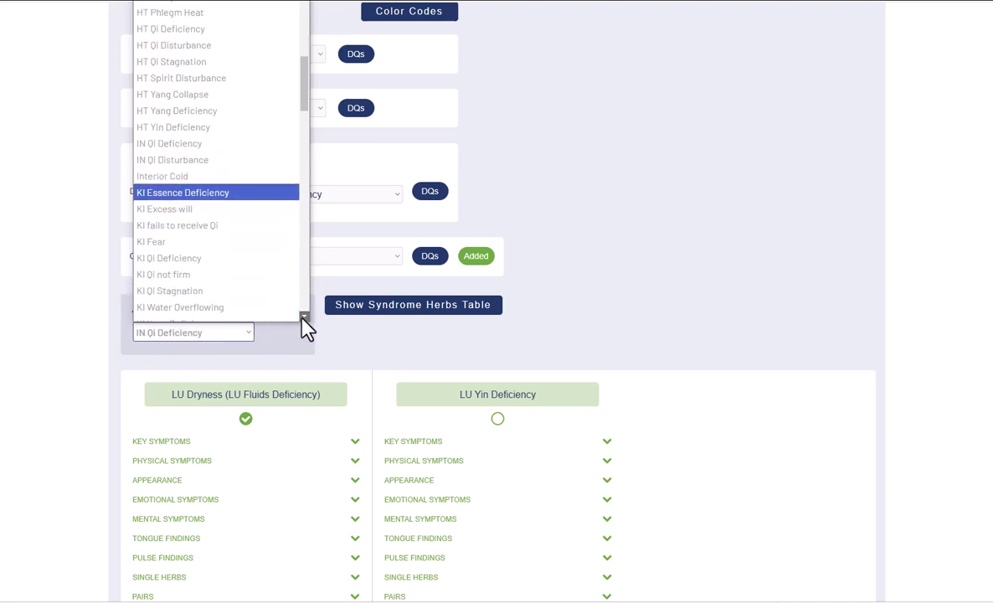
{"action": "left_click", "coordinate": [304, 316]}
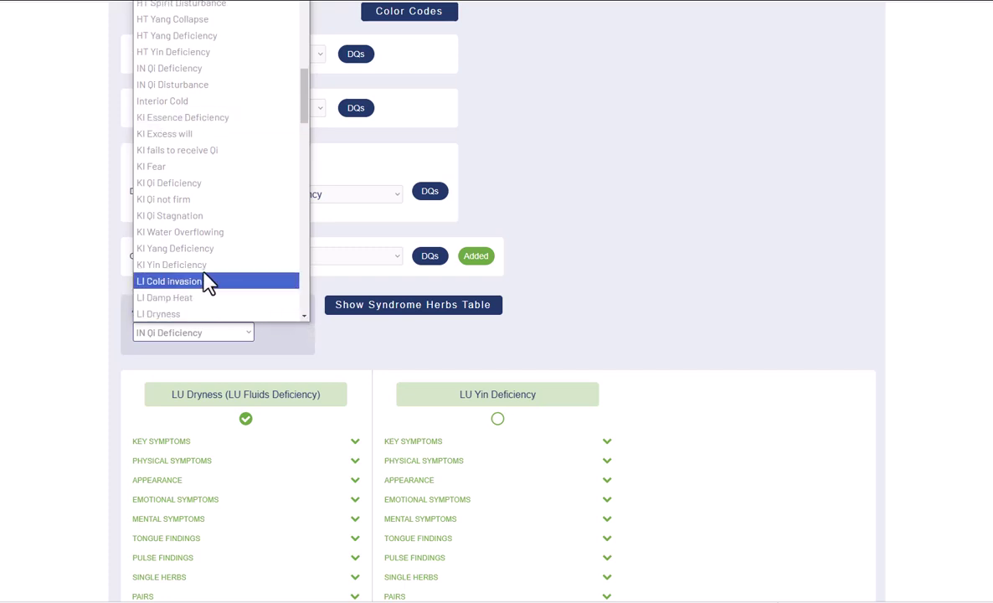
{"action": "left_click", "coordinate": [201, 266]}
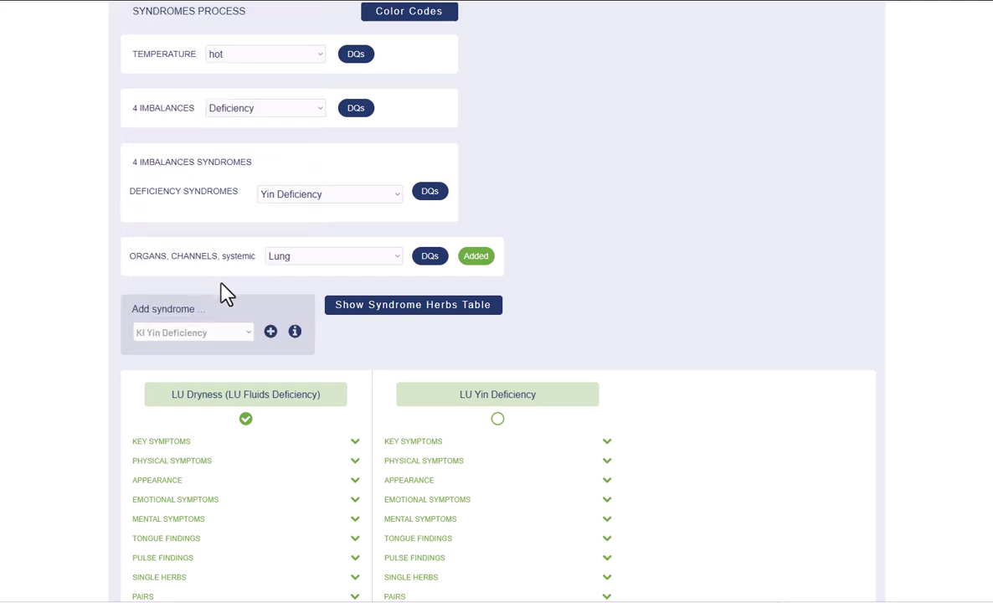
- View the information sheet for KI Yin Deficiency, and add that syndrome to the comparison
{"action": "left_click", "coordinate": [295, 332]}
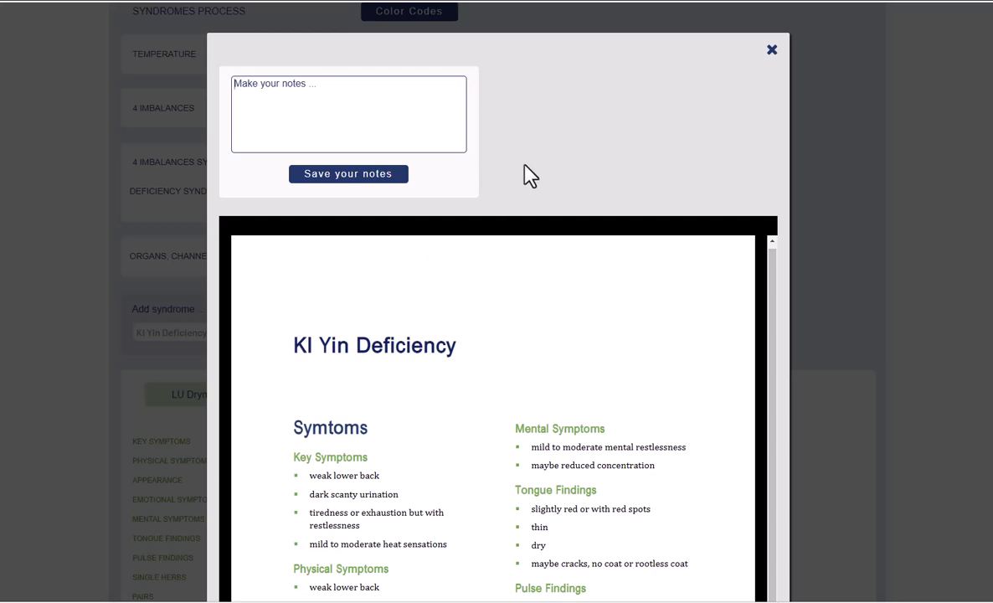
{"action": "left_click", "coordinate": [773, 55]}
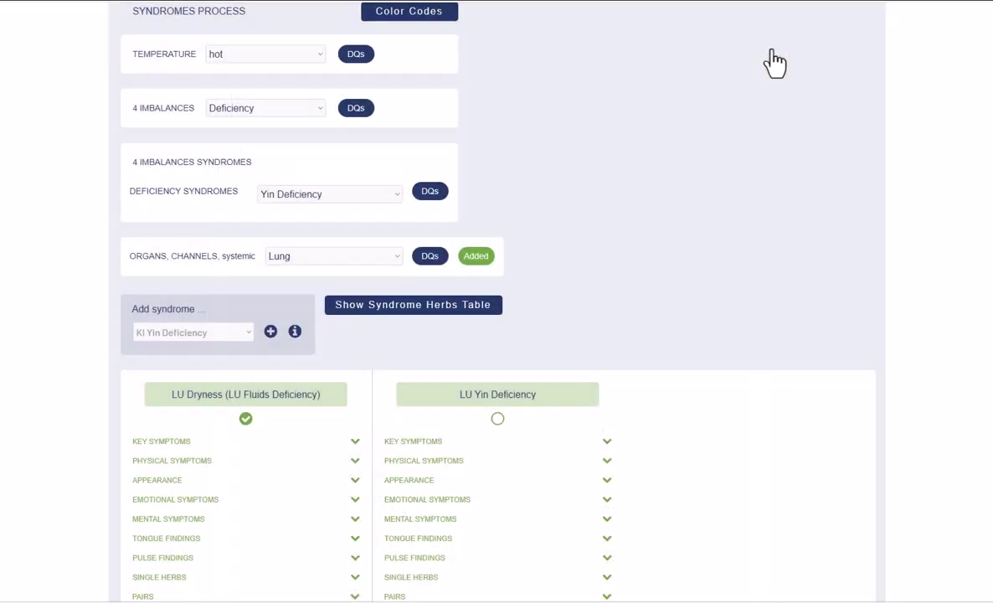
{"action": "left_click", "coordinate": [270, 333]}
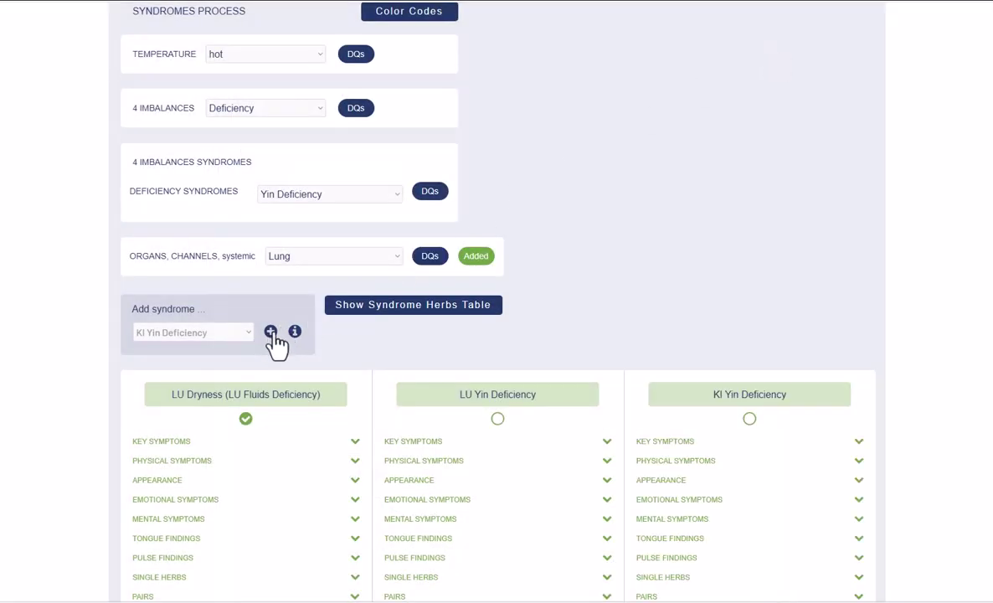
{"action": "scroll", "coordinate": [360, 348], "scroll_direction": "down", "scroll_amount": 3}
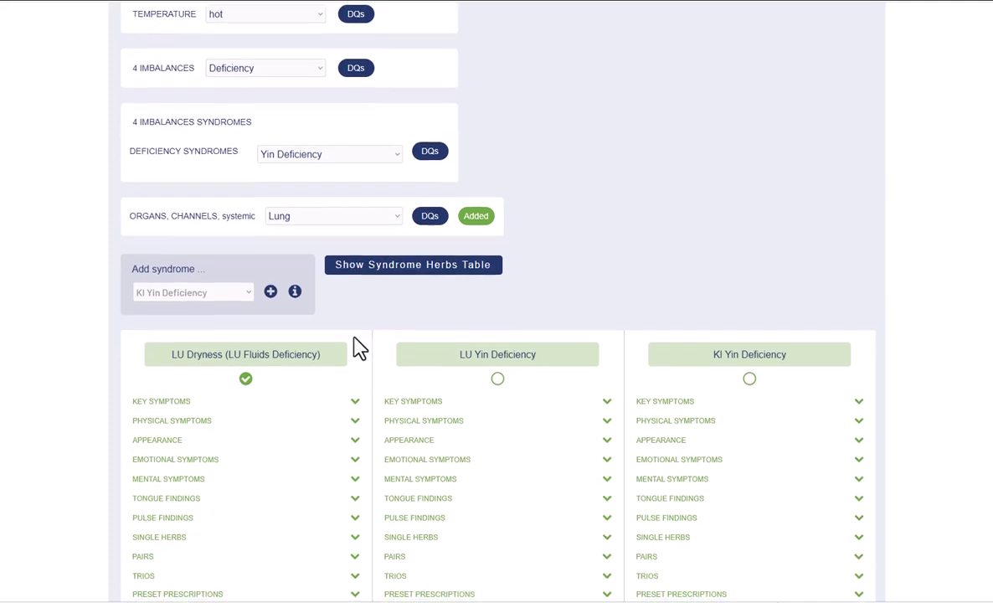
- Expand the key symptoms of all three syndromes, and select LU Yin Deficiency and KI Yin Deficiency alongside LU Dryness
{"action": "scroll", "coordinate": [360, 348], "scroll_direction": "down", "scroll_amount": 2}
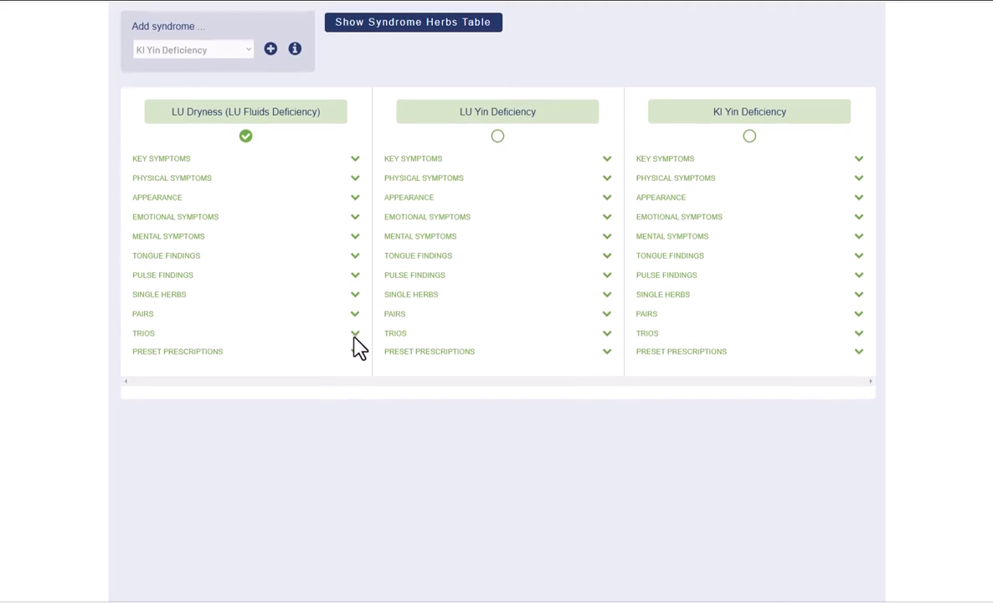
{"action": "left_click", "coordinate": [354, 160]}
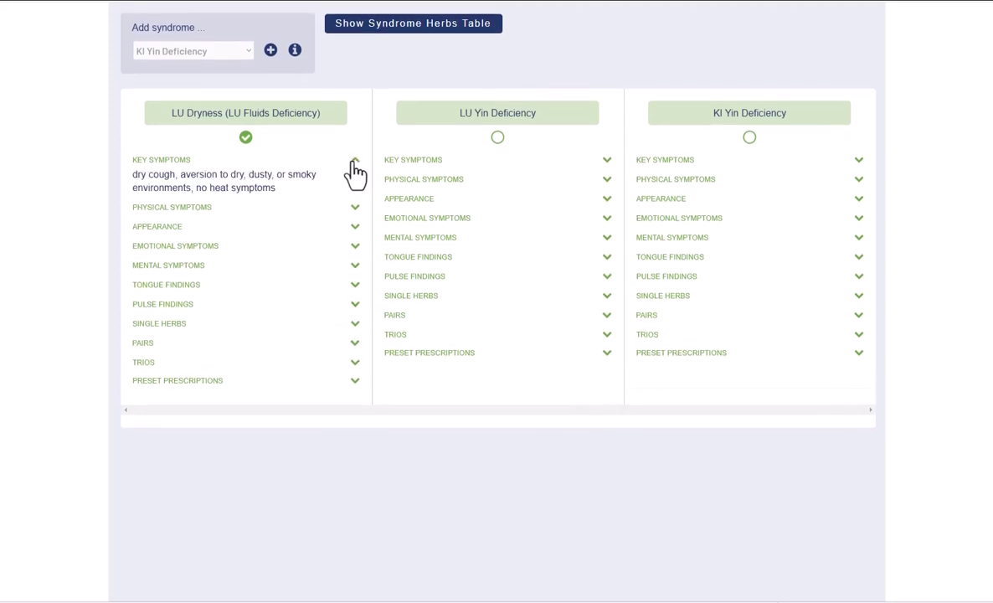
{"action": "left_click", "coordinate": [606, 160]}
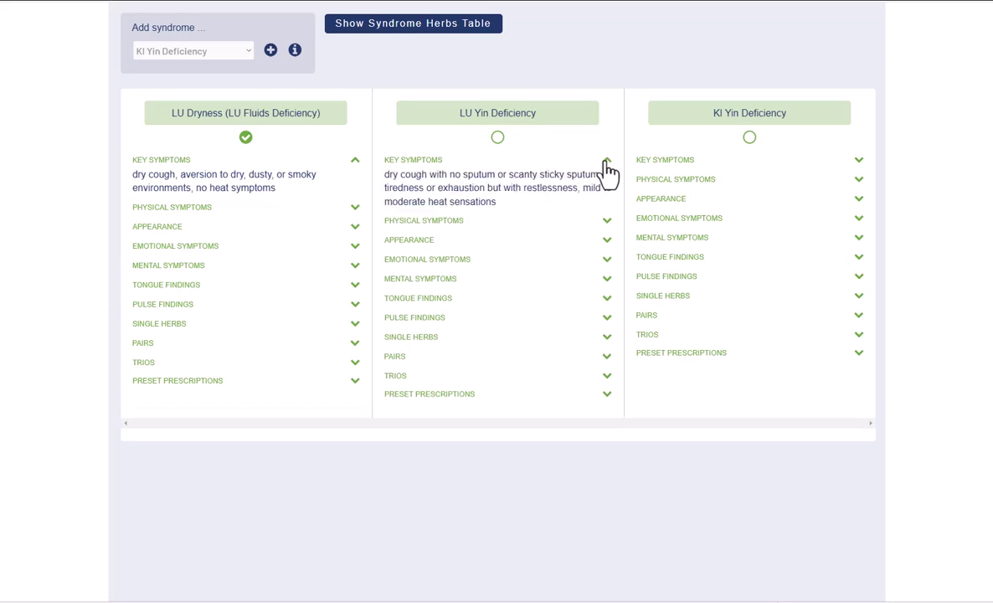
{"action": "left_click", "coordinate": [857, 160]}
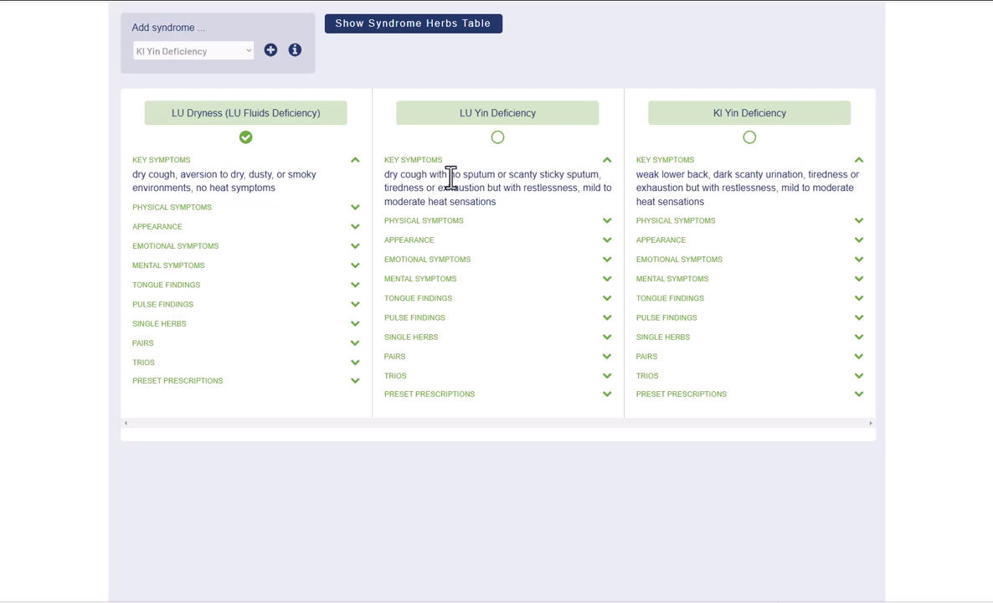
{"action": "left_click", "coordinate": [498, 141]}
{"action": "left_click", "coordinate": [749, 139]}
- List the single herbs for LU Dryness and LU Yin Deficiency, and select Althaea, Glycyrrhiza, Panax qui. and Plantago
{"action": "left_click", "coordinate": [356, 326]}
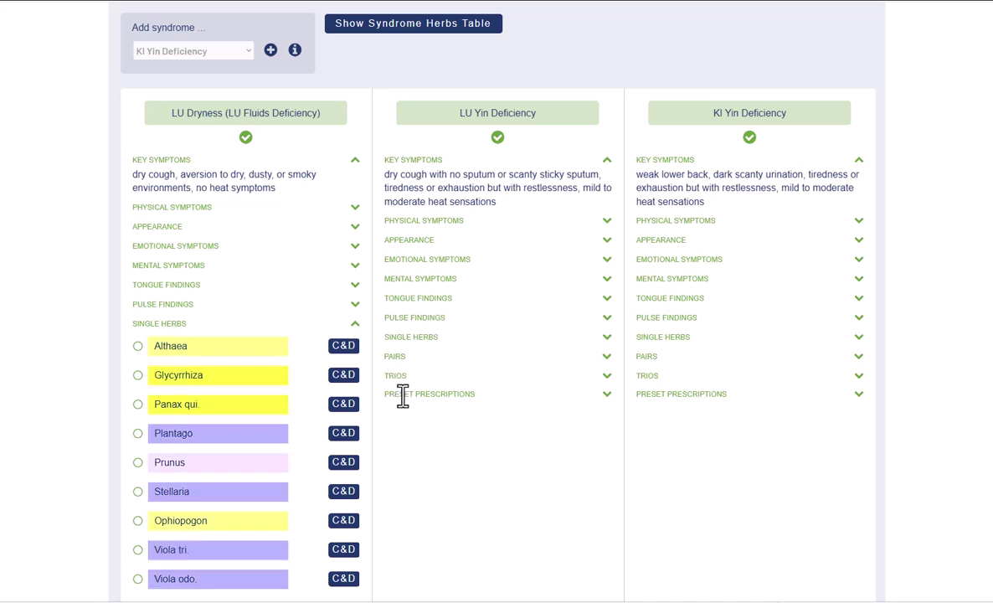
{"action": "left_click", "coordinate": [607, 339]}
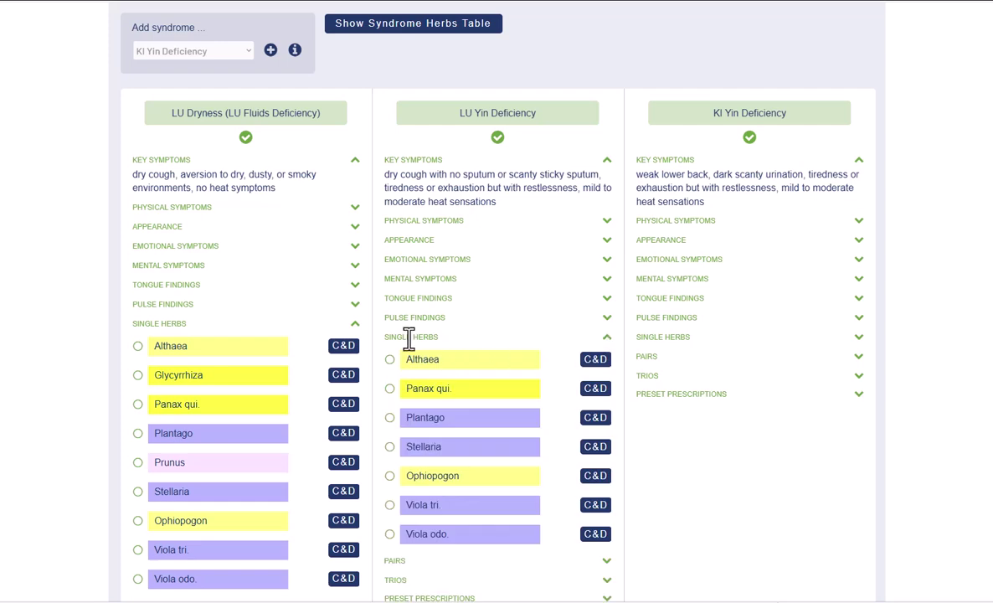
{"action": "left_click", "coordinate": [138, 347]}
{"action": "left_click", "coordinate": [137, 375]}
{"action": "left_click", "coordinate": [138, 404]}
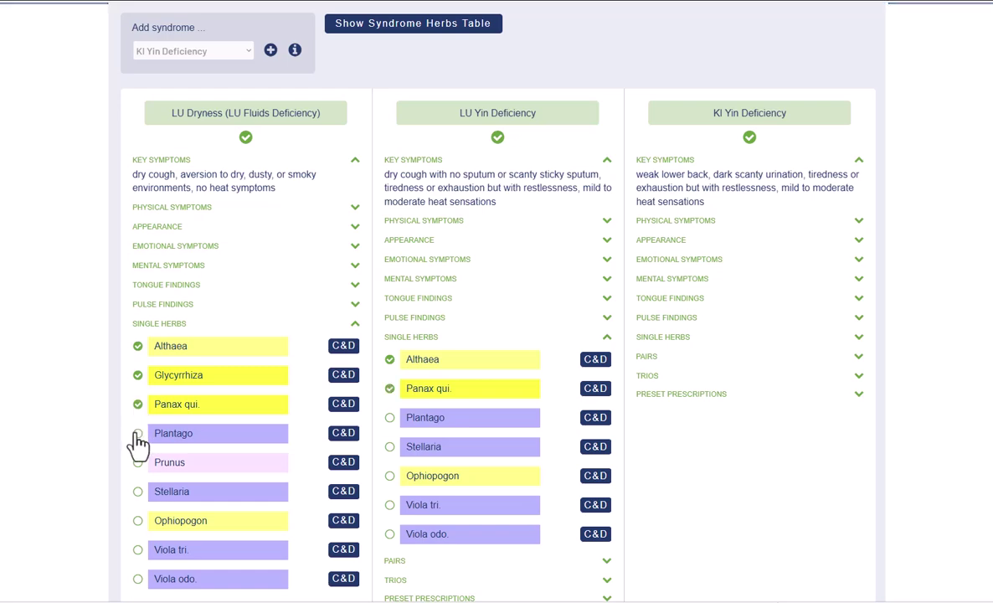
{"action": "left_click", "coordinate": [138, 435]}
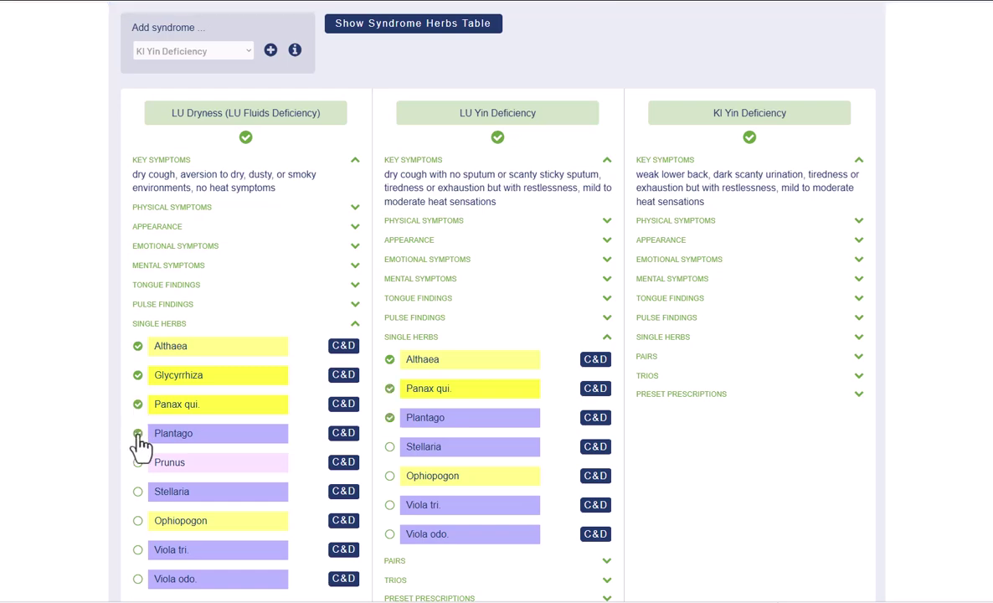
- Compare the characteristics and the indications of the selected herbs, leaving the indications view displayed
{"action": "scroll", "coordinate": [138, 437], "scroll_direction": "down", "scroll_amount": 3}
{"action": "scroll", "coordinate": [141, 448], "scroll_direction": "down", "scroll_amount": 3}
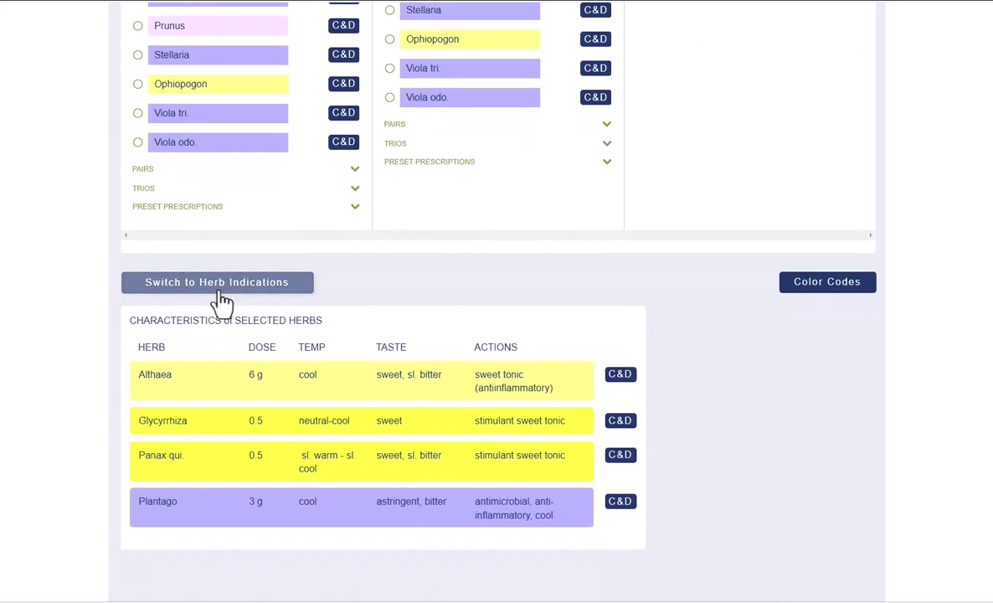
{"action": "left_click", "coordinate": [225, 289]}
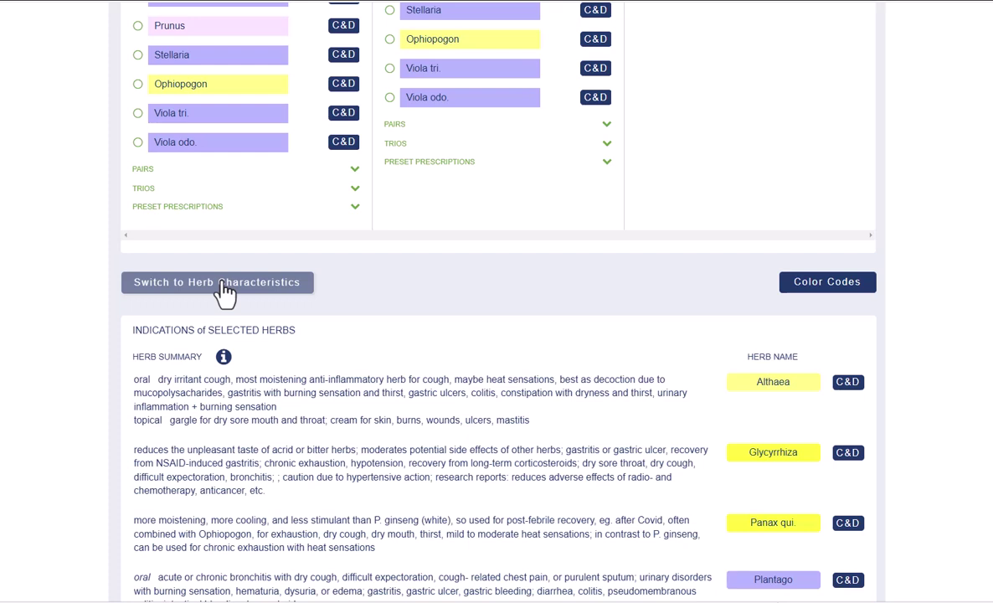
{"action": "left_click", "coordinate": [224, 289]}
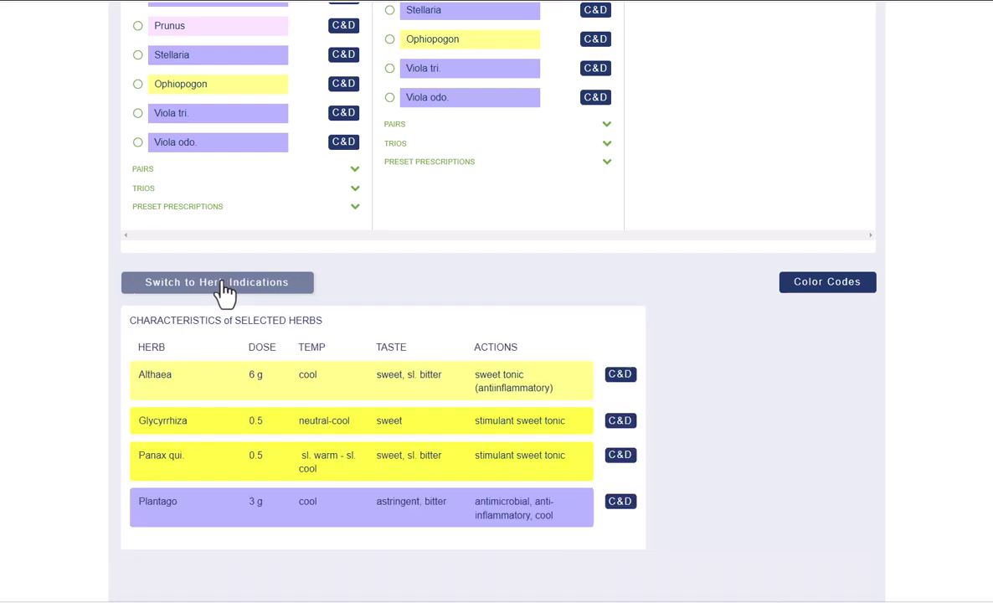
{"action": "left_click", "coordinate": [224, 289]}
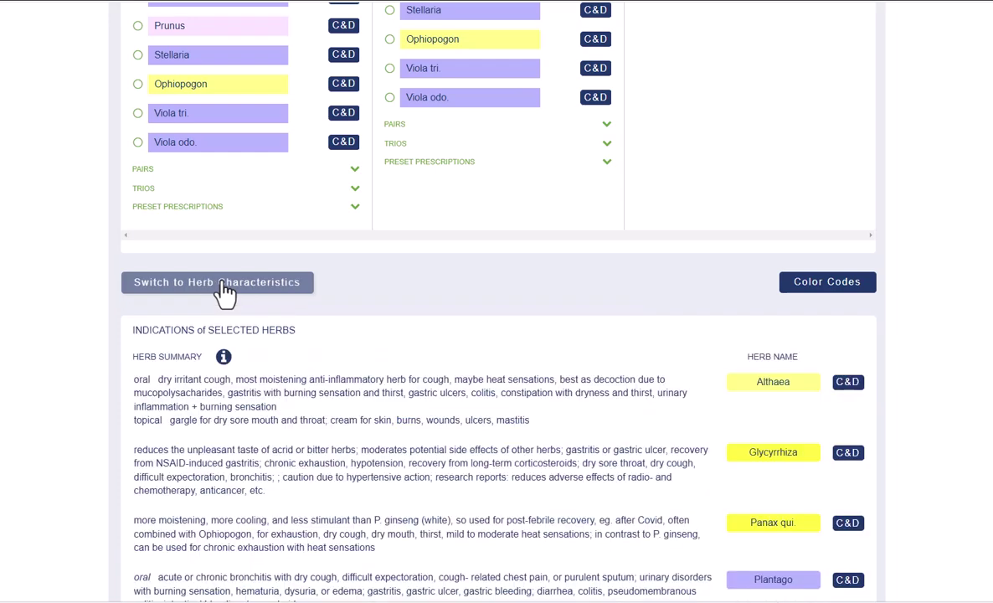
- Search the herbs by the symptom "cough" and choose the suggestion for acute asthma, difficult breathing and harsh, dry, spasmodic, unproductive cough
{"action": "scroll", "coordinate": [225, 289], "scroll_direction": "down", "scroll_amount": 3}
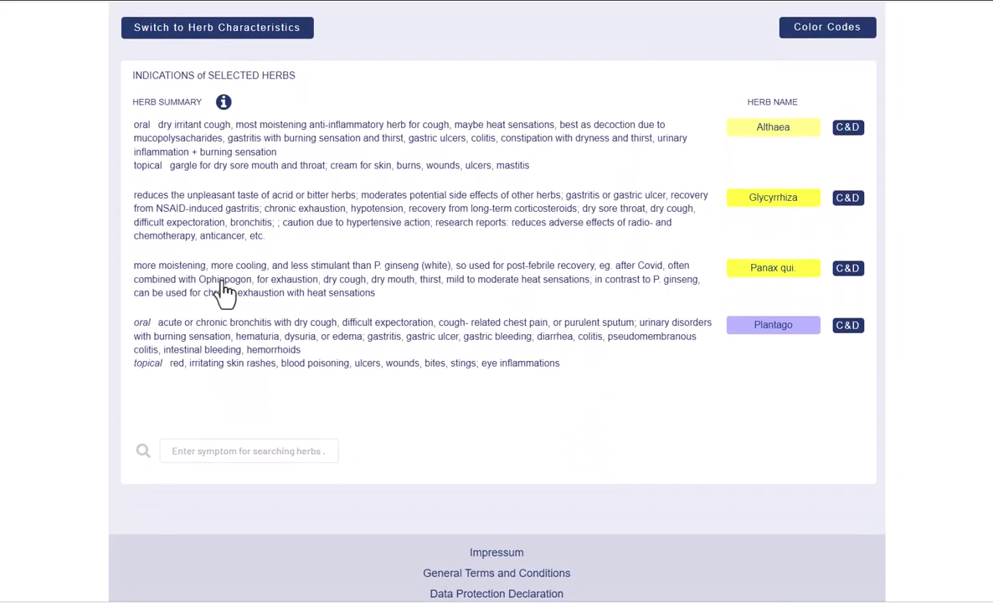
{"action": "left_click", "coordinate": [210, 452]}
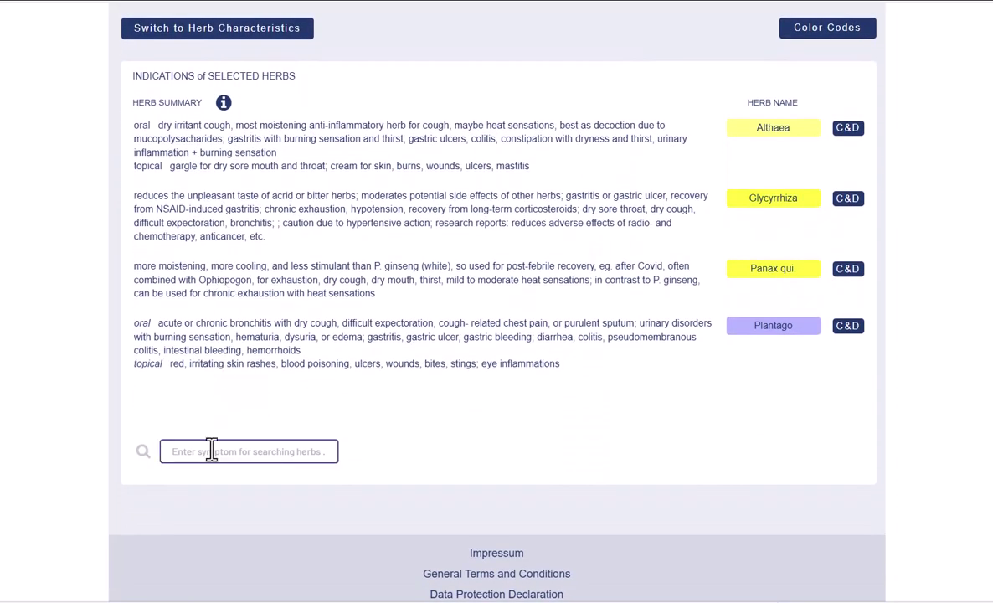
{"action": "type", "text": "d"}
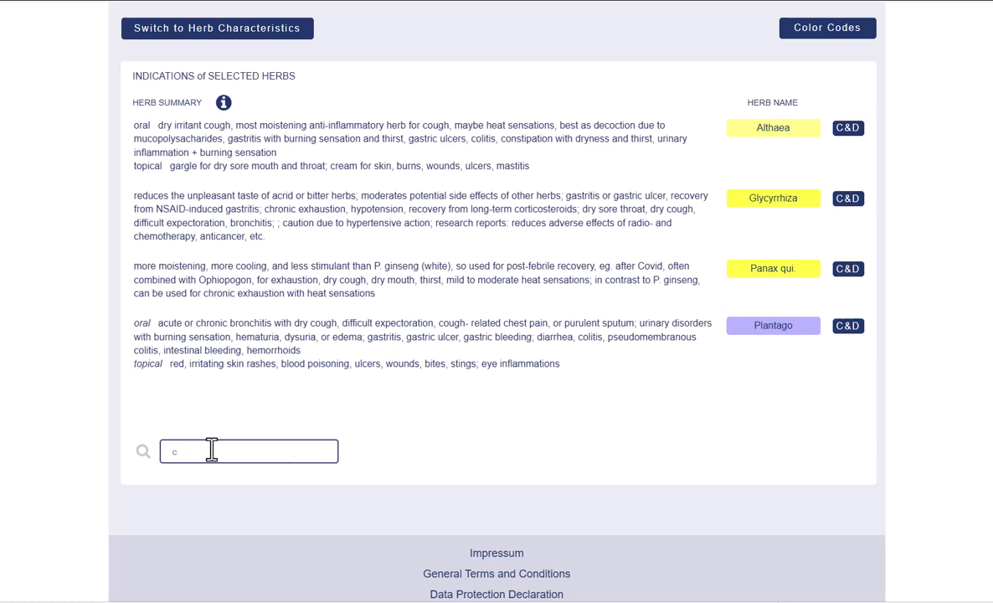
{"action": "type", "text": "ough"}
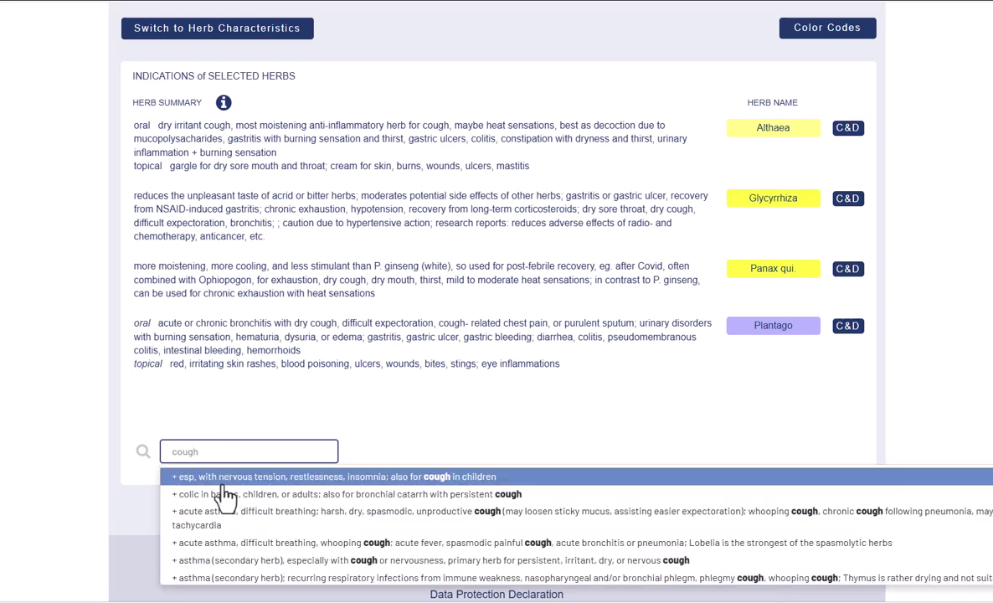
{"action": "left_click", "coordinate": [255, 524]}
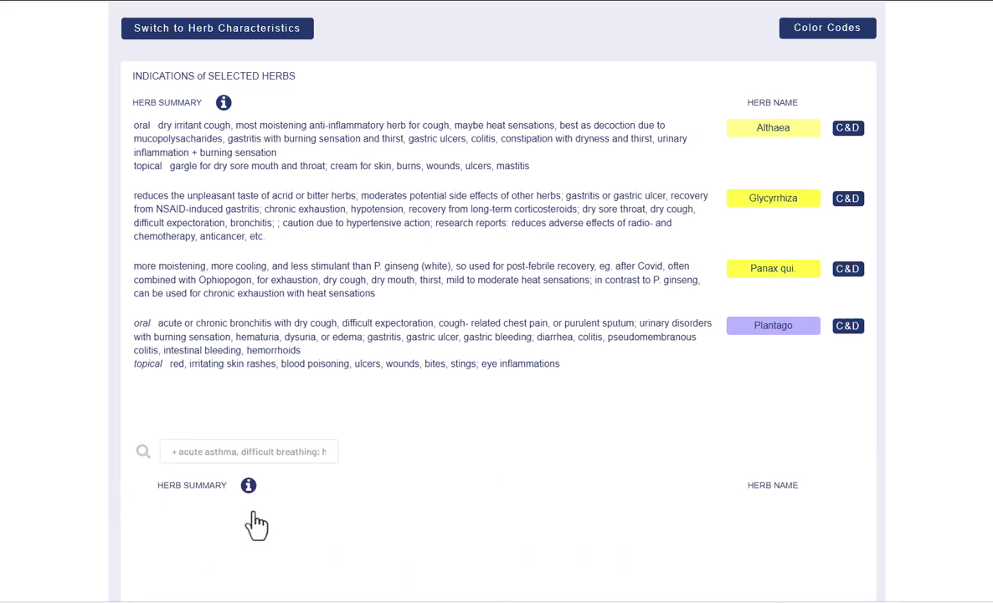
{"action": "scroll", "coordinate": [256, 524], "scroll_direction": "down", "scroll_amount": 2}
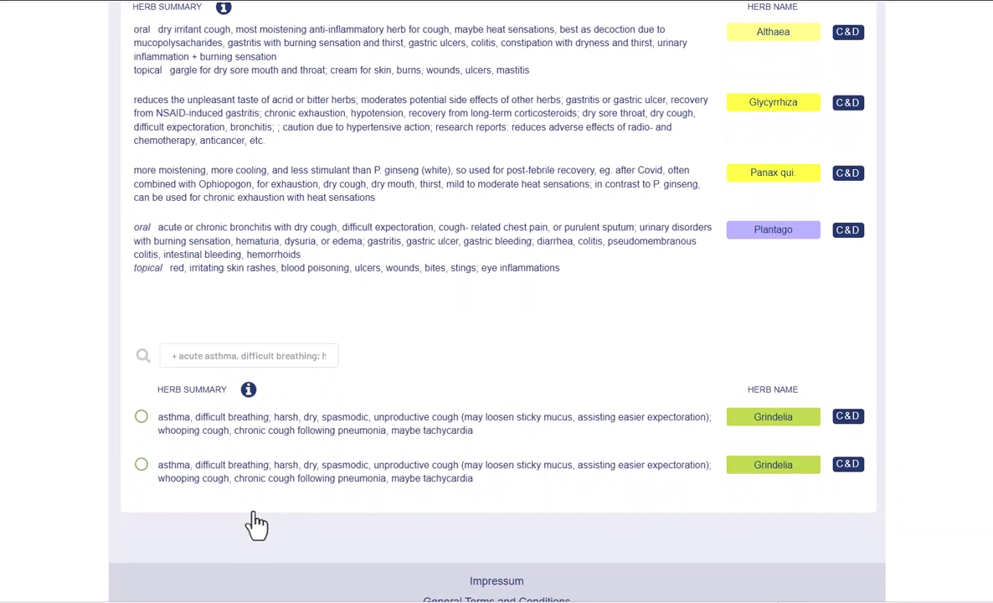
- Show the syndrome herbs table for the compared syndromes
{"action": "scroll", "coordinate": [256, 524], "scroll_direction": "up", "scroll_amount": 5}
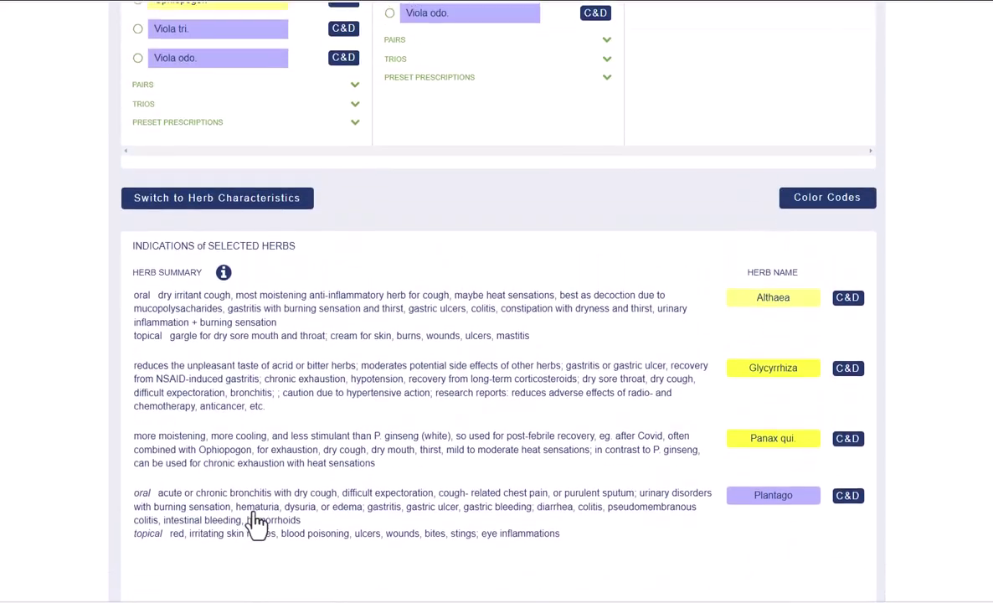
{"action": "scroll", "coordinate": [255, 523], "scroll_direction": "up", "scroll_amount": 7}
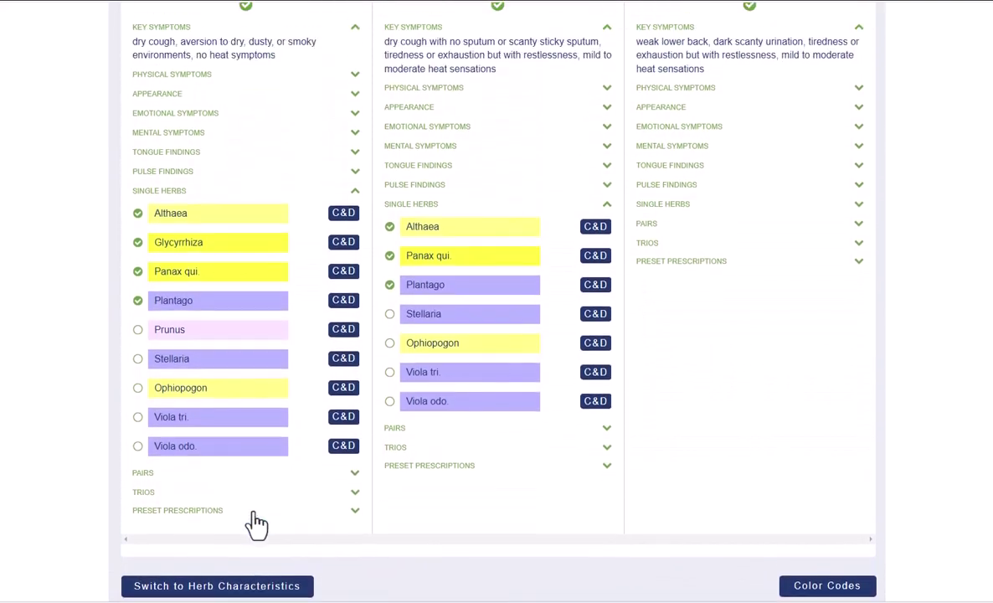
{"action": "scroll", "coordinate": [255, 524], "scroll_direction": "up", "scroll_amount": 1}
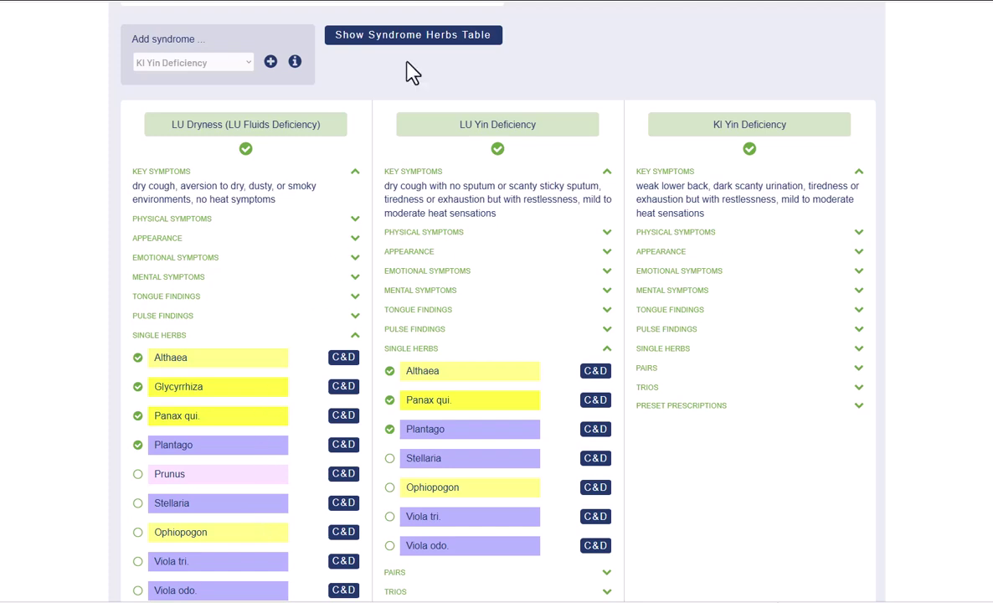
{"action": "left_click", "coordinate": [416, 40]}
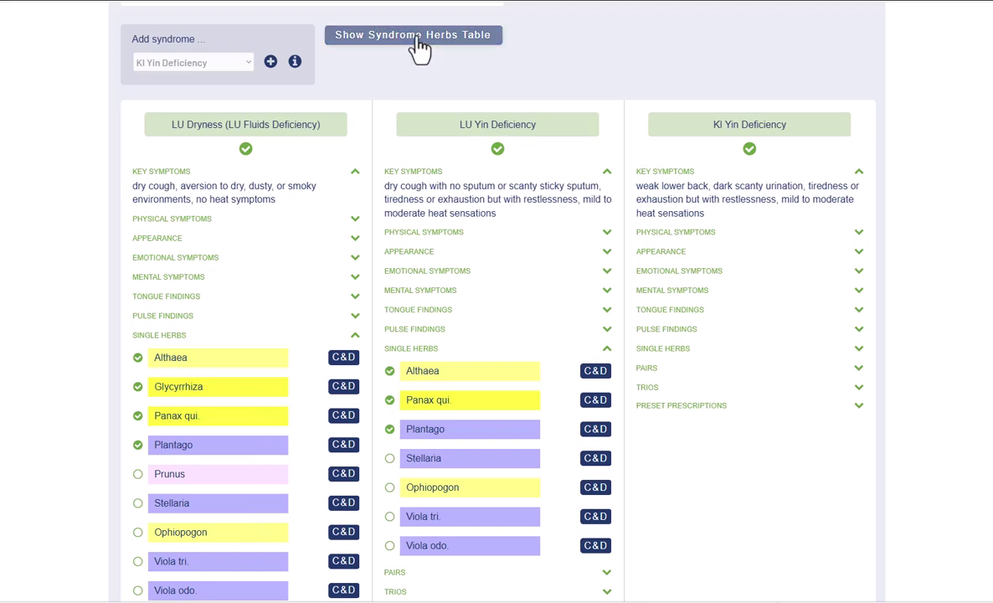